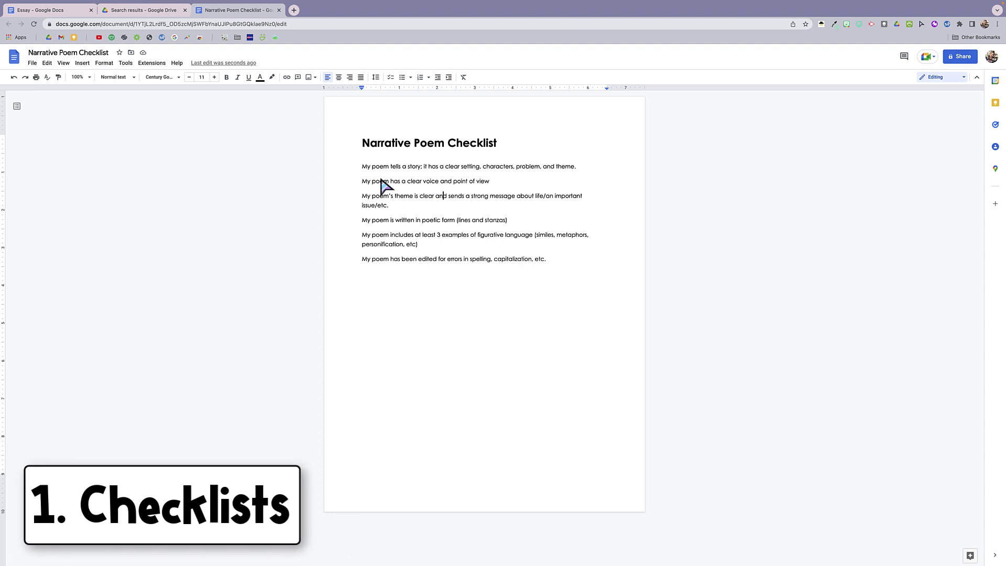
Turn the six poem statements into a checklist
left_click_drag(364, 169, 550, 260)
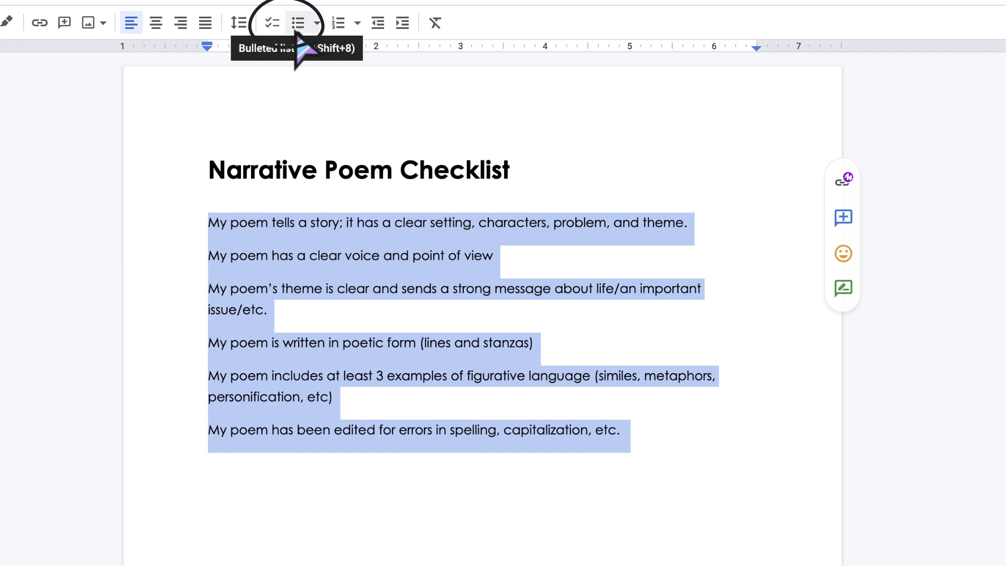
left_click(275, 29)
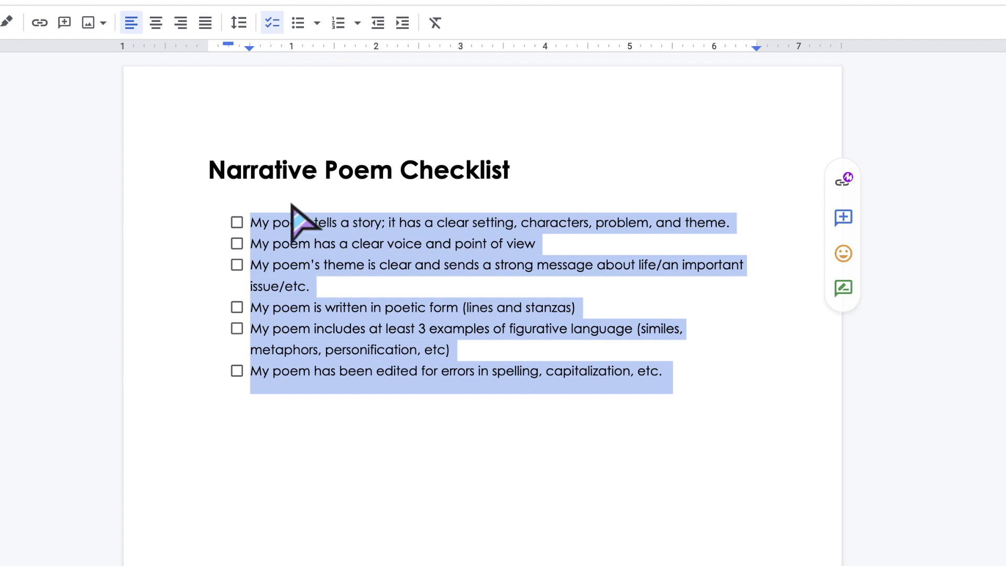
left_click(281, 229)
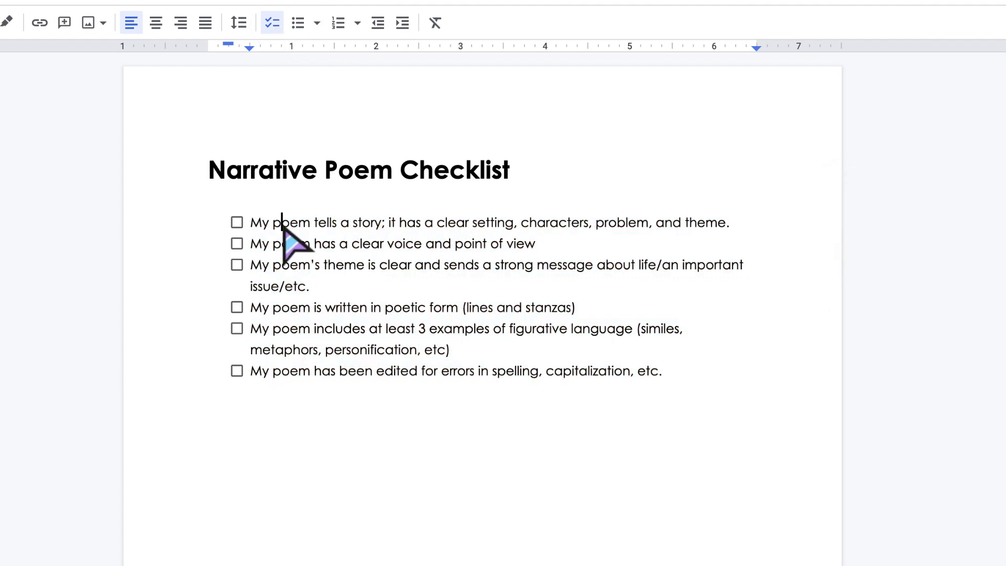
Tick all six checklist items
left_click(237, 223)
left_click(237, 244)
left_click(237, 265)
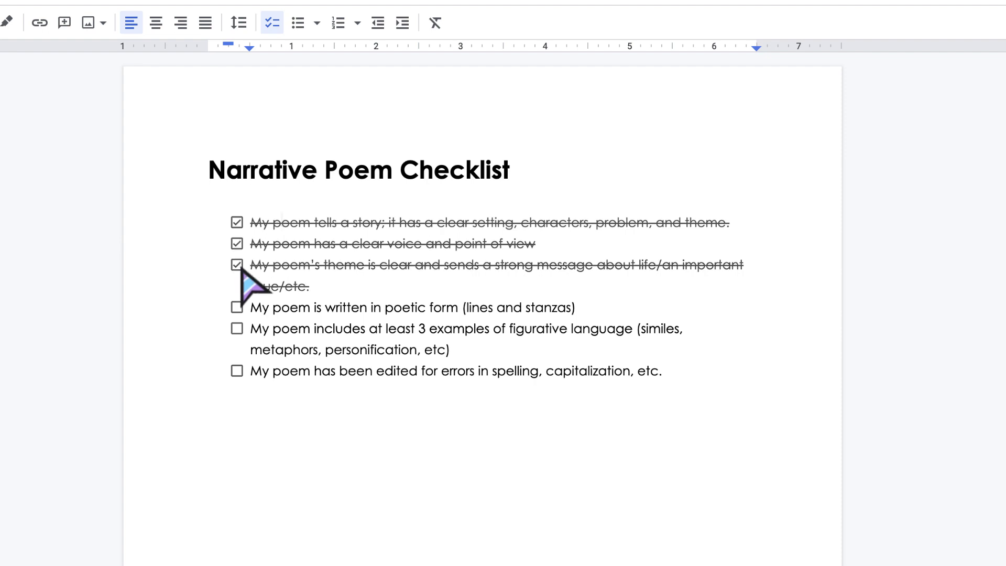
left_click(238, 308)
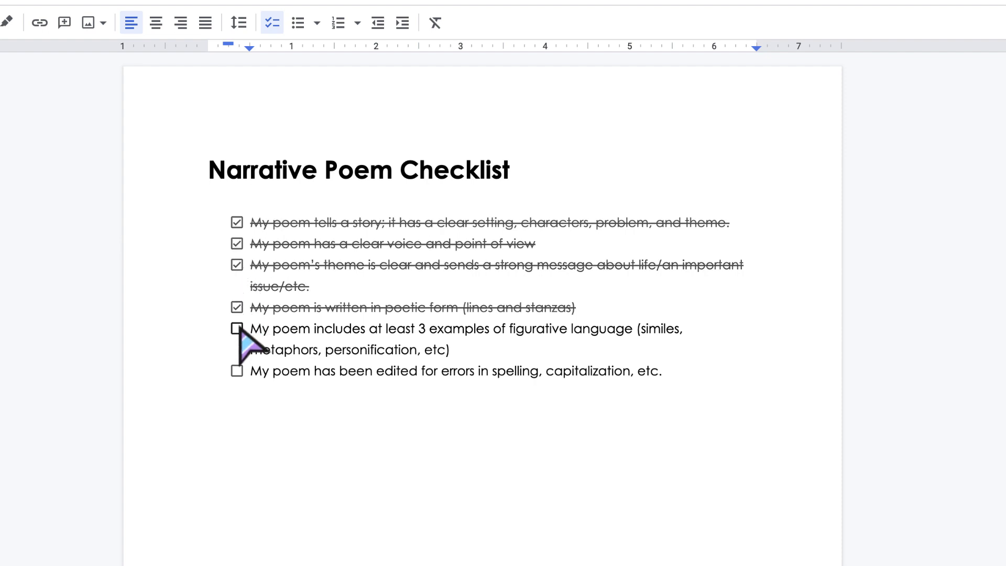
left_click(237, 329)
left_click(238, 371)
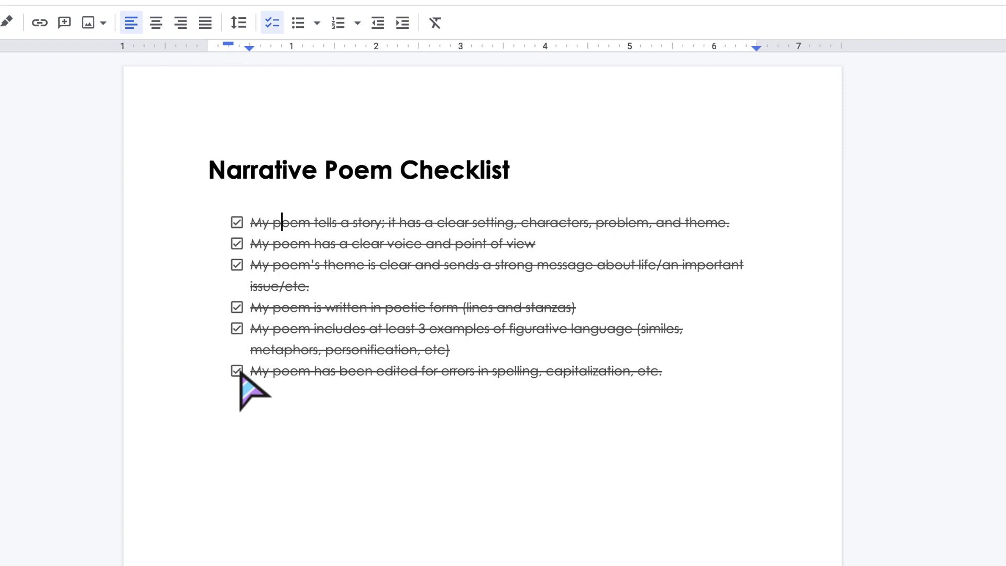
Untick all six checklist items again, from last to first
left_click(239, 371)
left_click(237, 329)
left_click(237, 308)
left_click(237, 265)
left_click(237, 244)
left_click(237, 223)
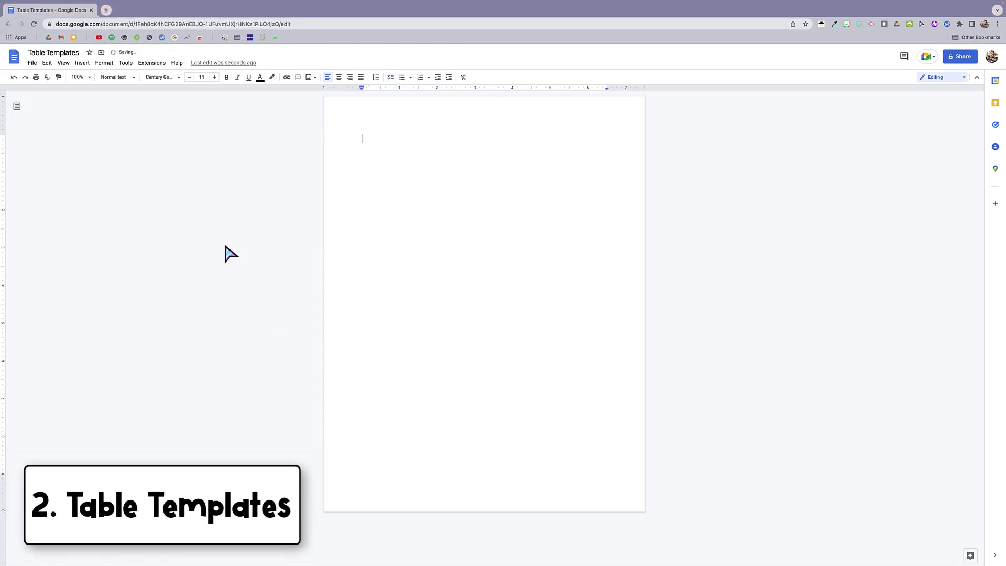
Insert an empty 4 x 3 table and move to the line below it
left_click(83, 63)
left_click(99, 93)
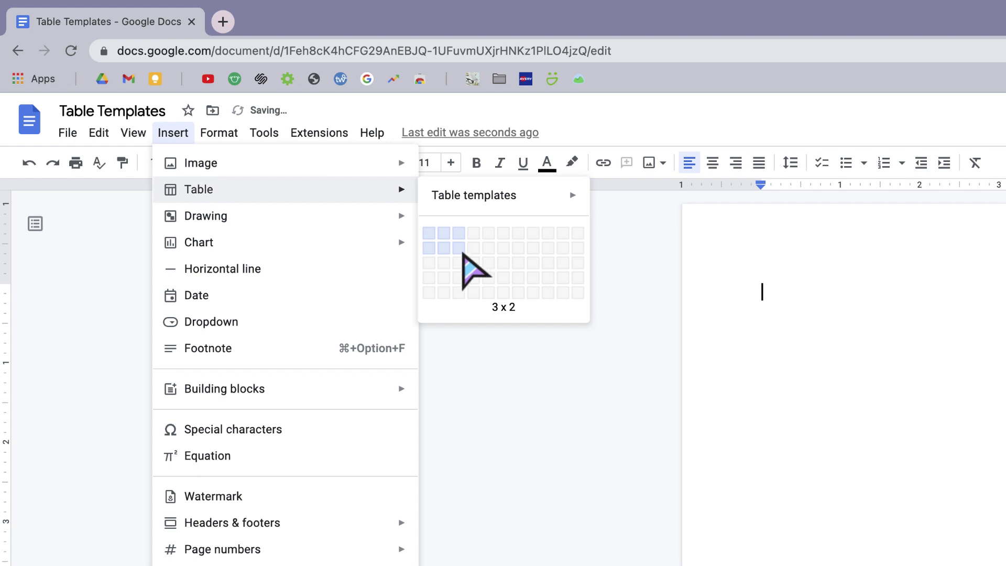
left_click(472, 262)
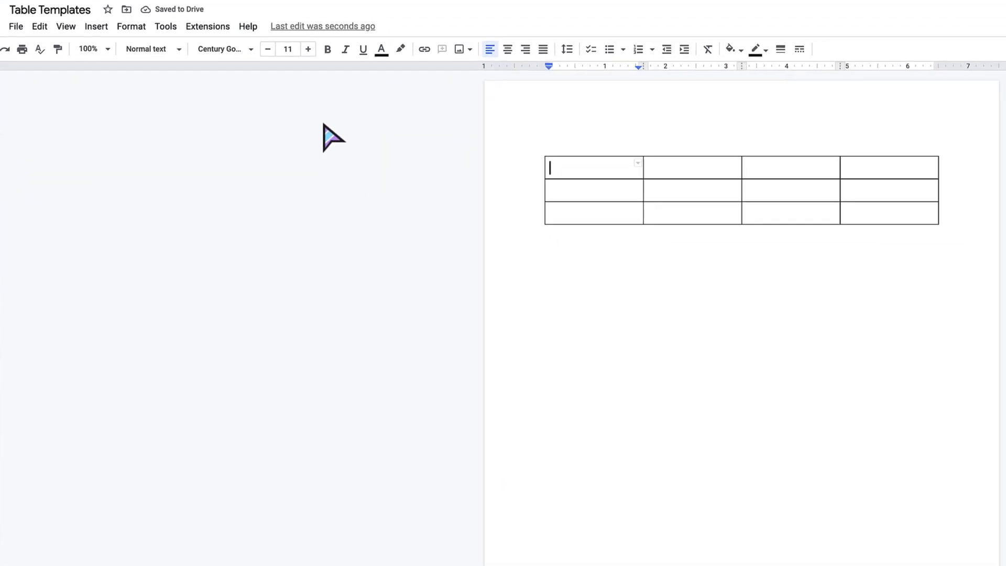
left_click(554, 274)
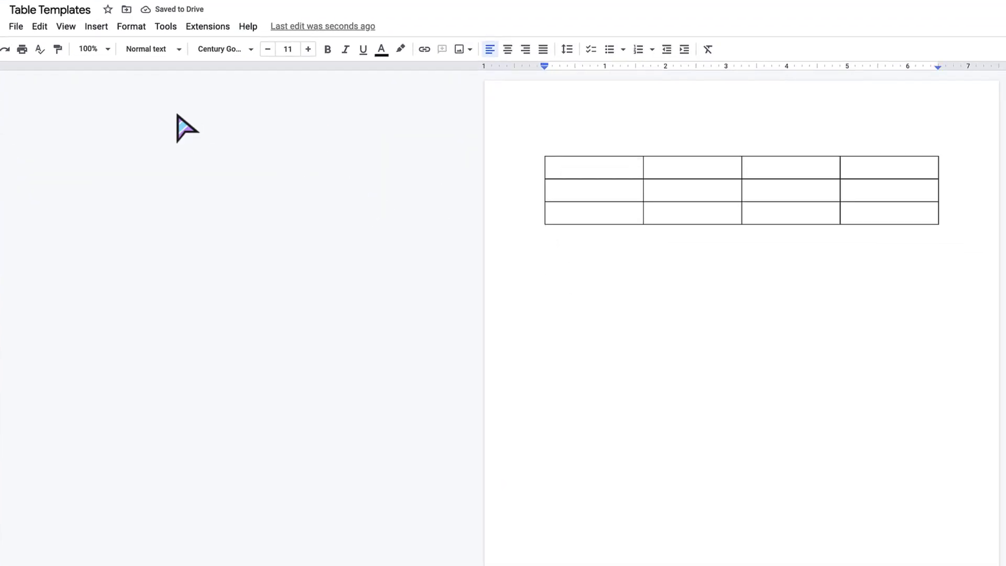
Insert the Launch content tracker table template
left_click(98, 29)
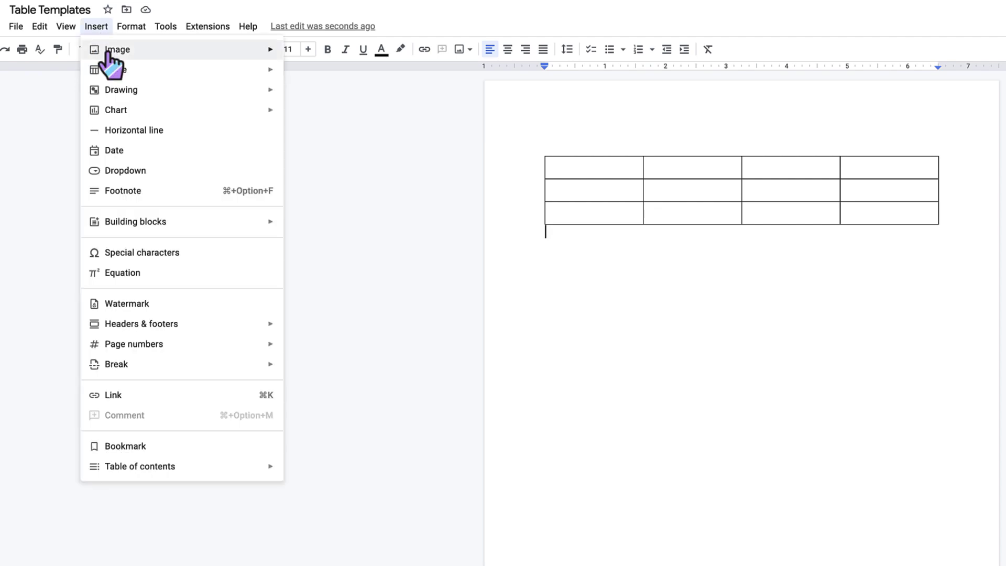
mouse_move(121, 73)
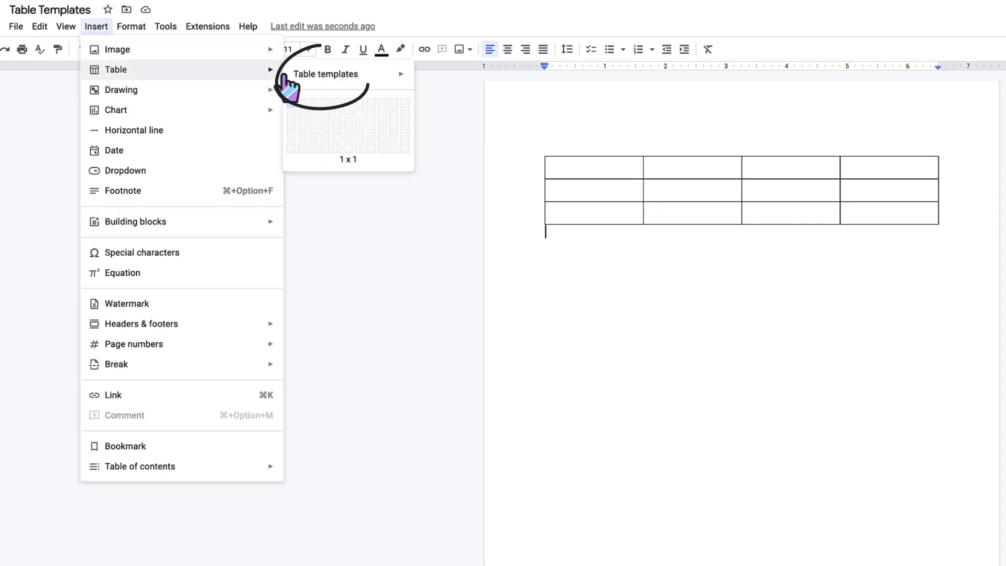
mouse_move(312, 79)
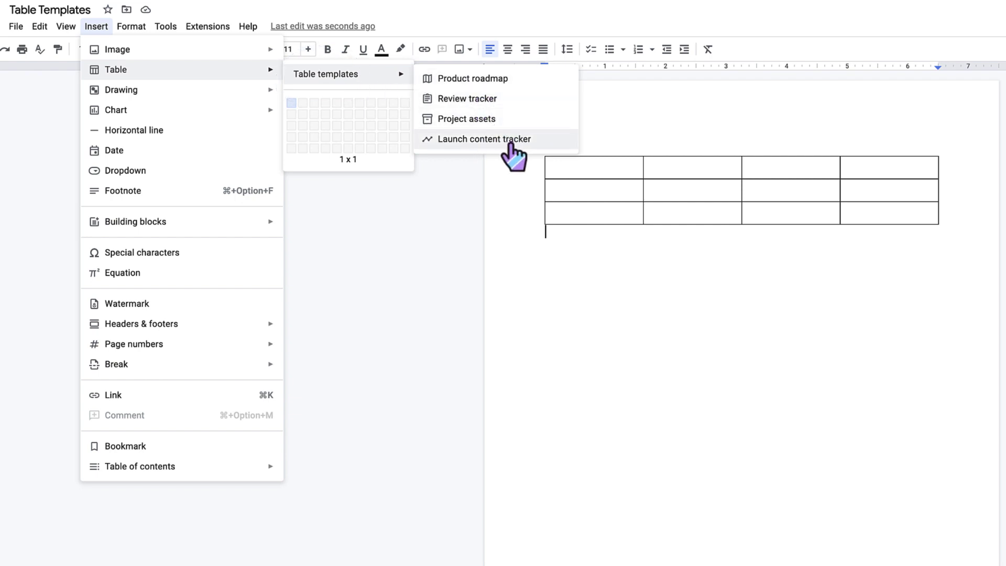
left_click(492, 146)
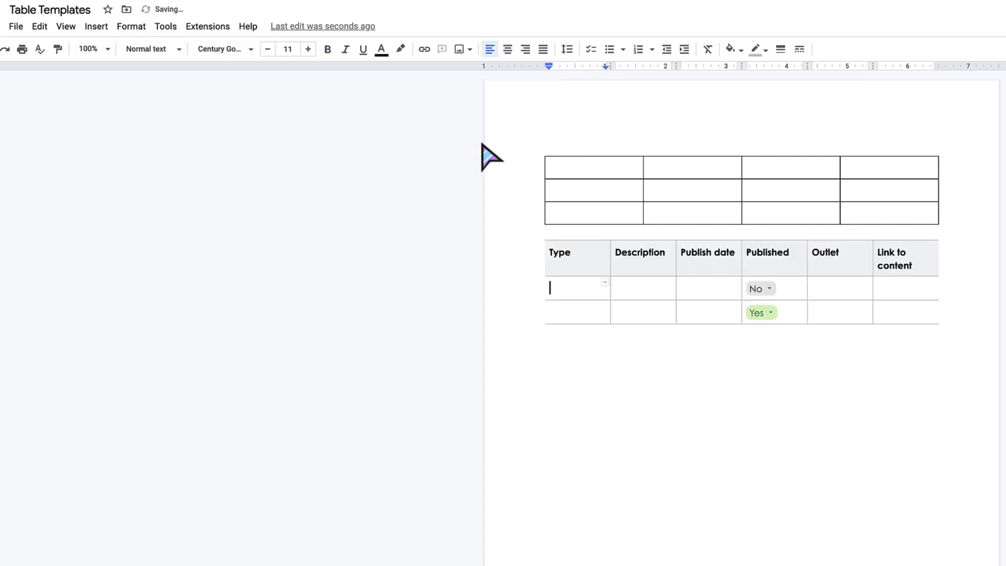
Click through the tracker's header and row cells, then exit below the table
triple_click(577, 256)
left_click(631, 261)
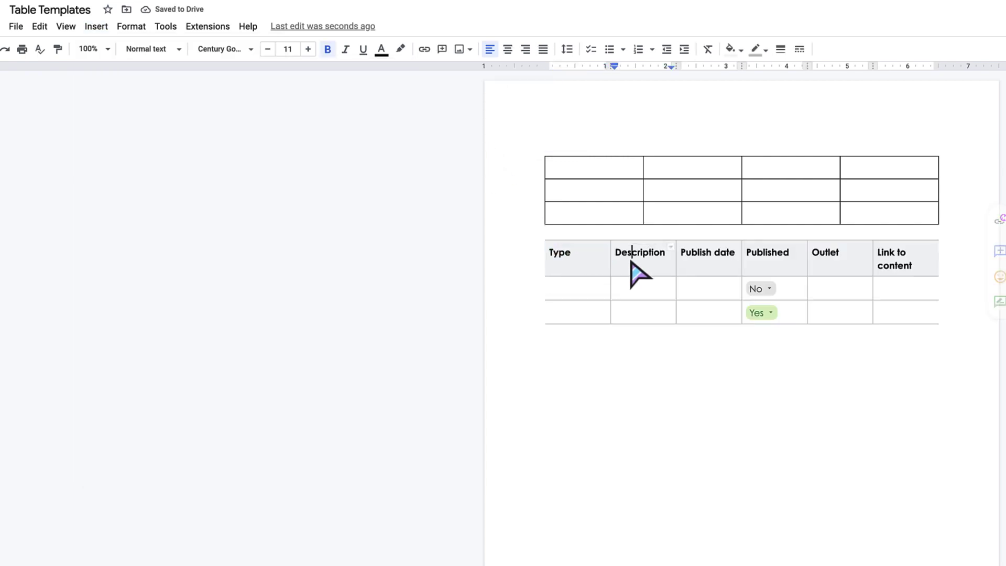
left_click(598, 288)
triple_click(653, 290)
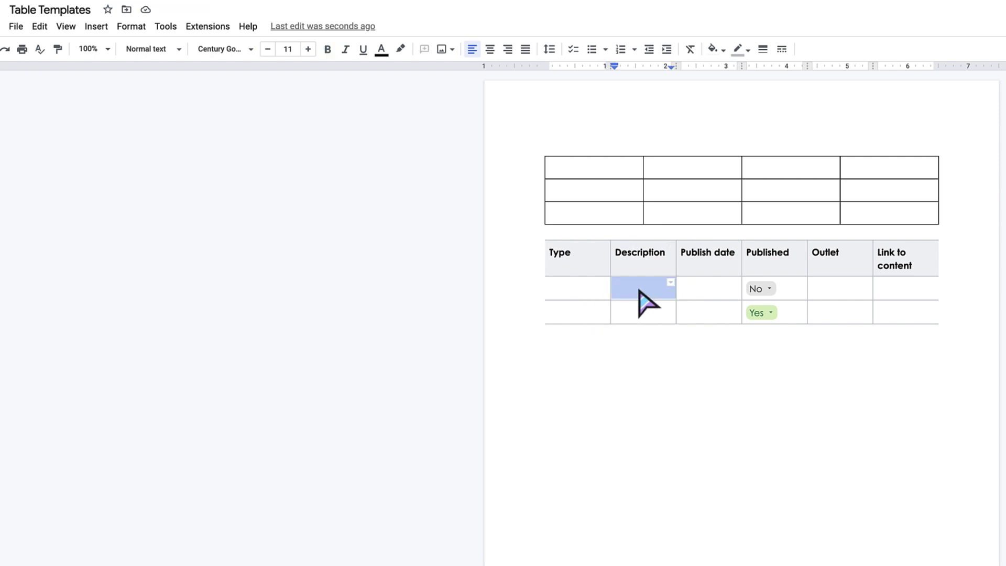
triple_click(703, 313)
key("Down")
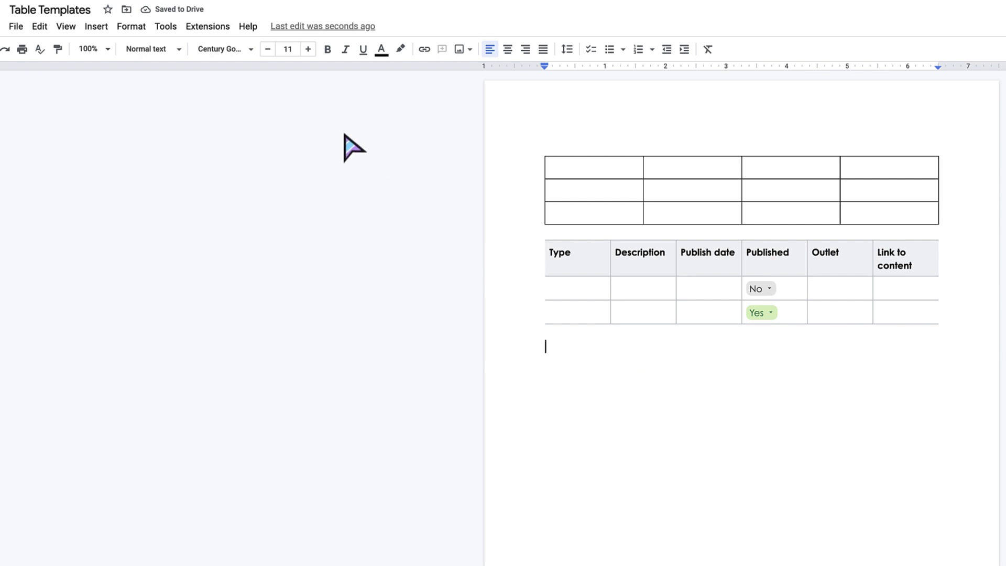
Insert the Product roadmap and Review tracker table templates
left_click(102, 27)
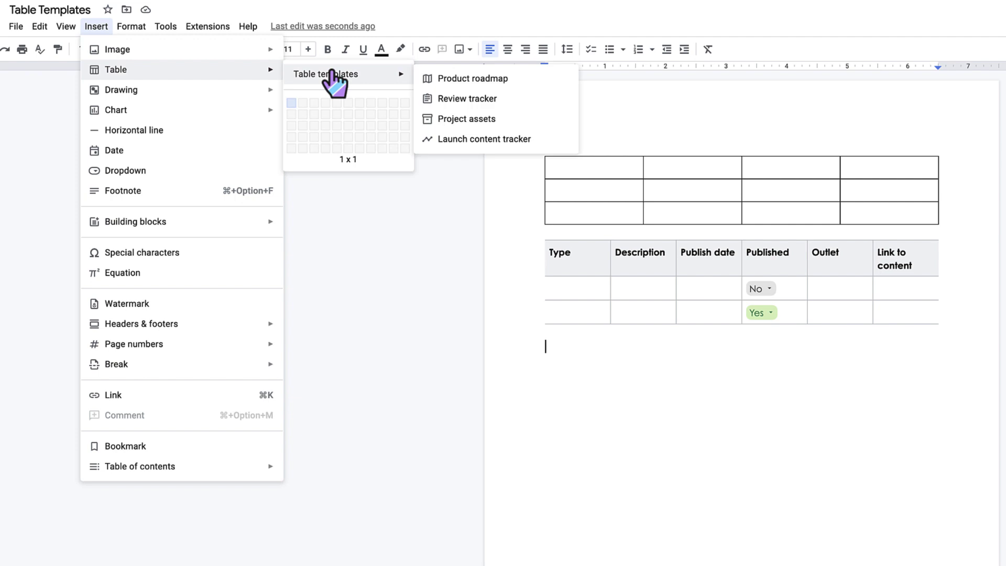
left_click(447, 83)
left_click(96, 26)
mouse_move(123, 74)
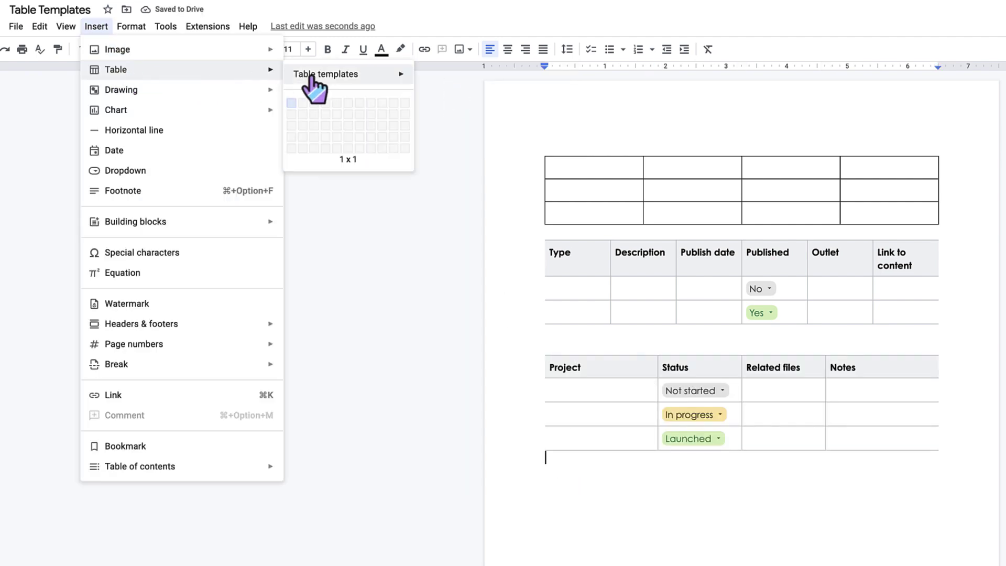
mouse_move(318, 83)
left_click(448, 99)
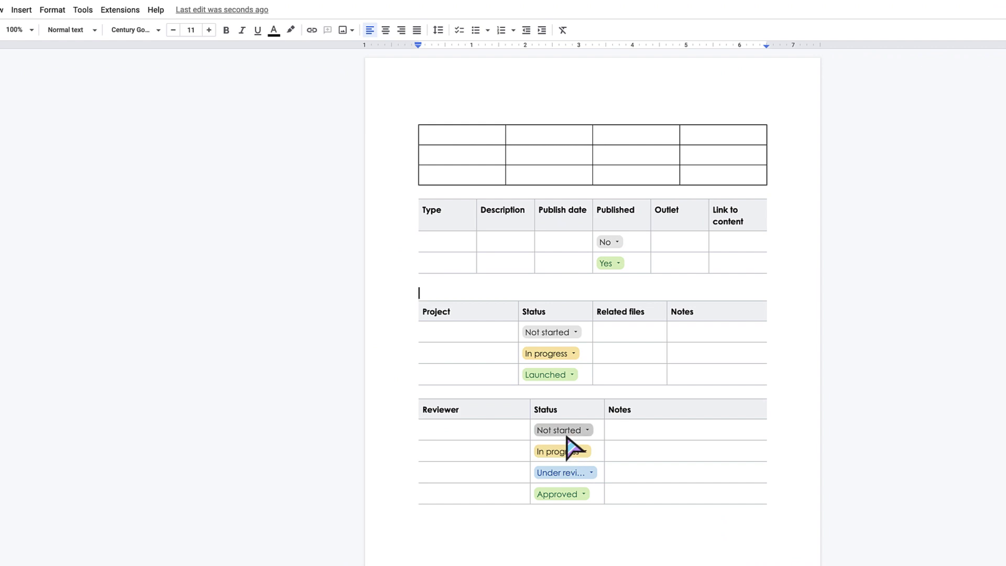
Set the first project status to In progress and the next two to Not started
left_click(570, 336)
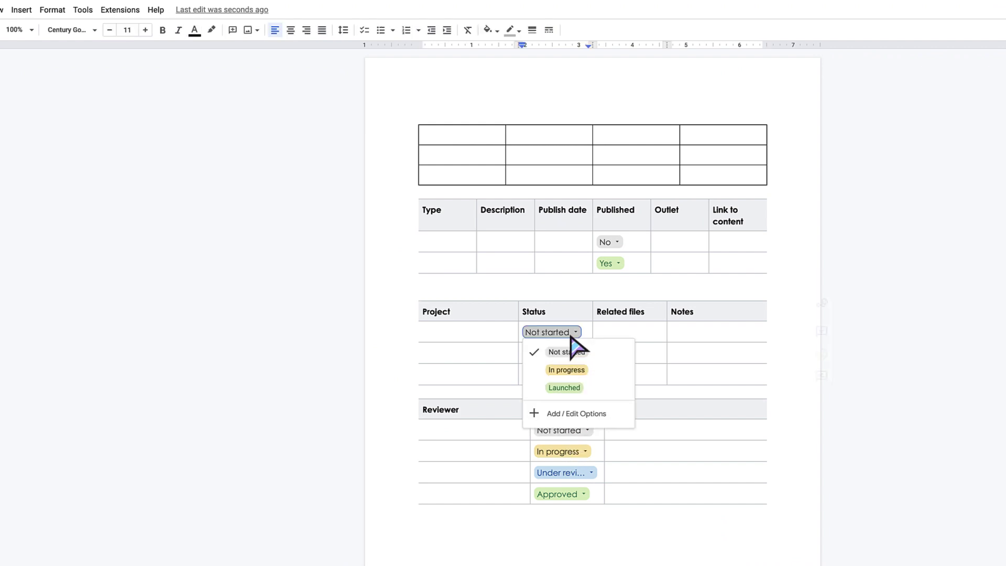
left_click(572, 371)
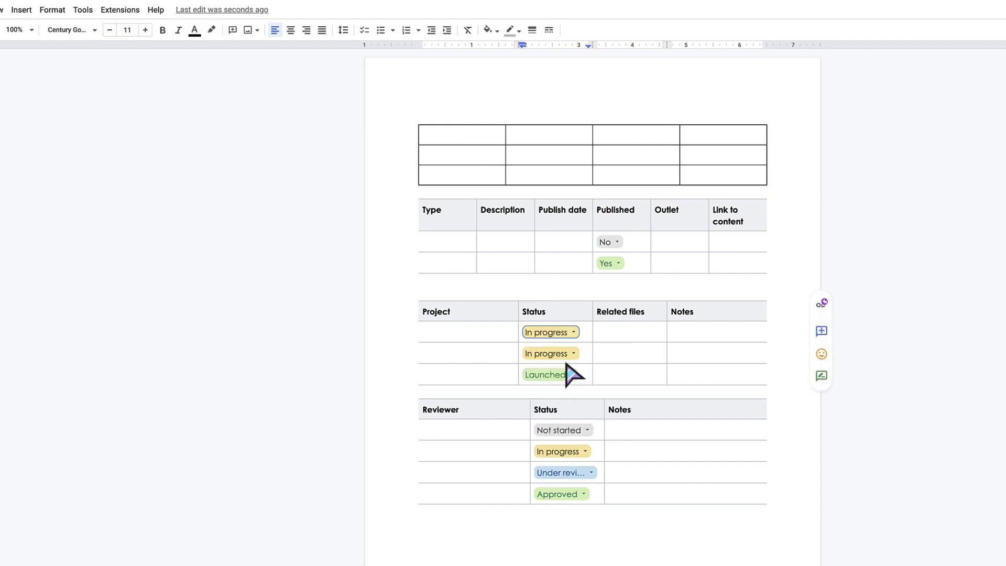
left_click(567, 353)
left_click(568, 373)
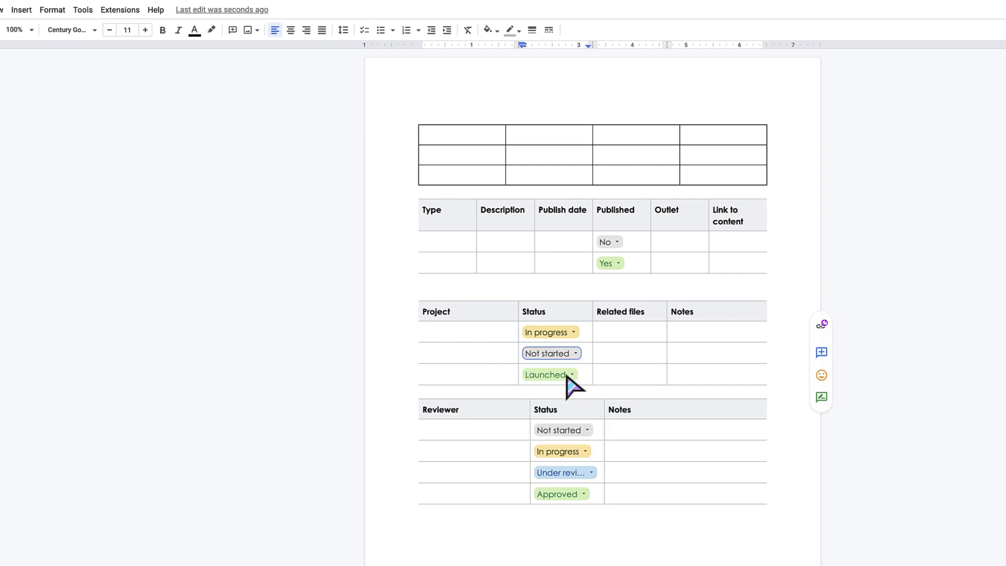
left_click(568, 376)
left_click(569, 396)
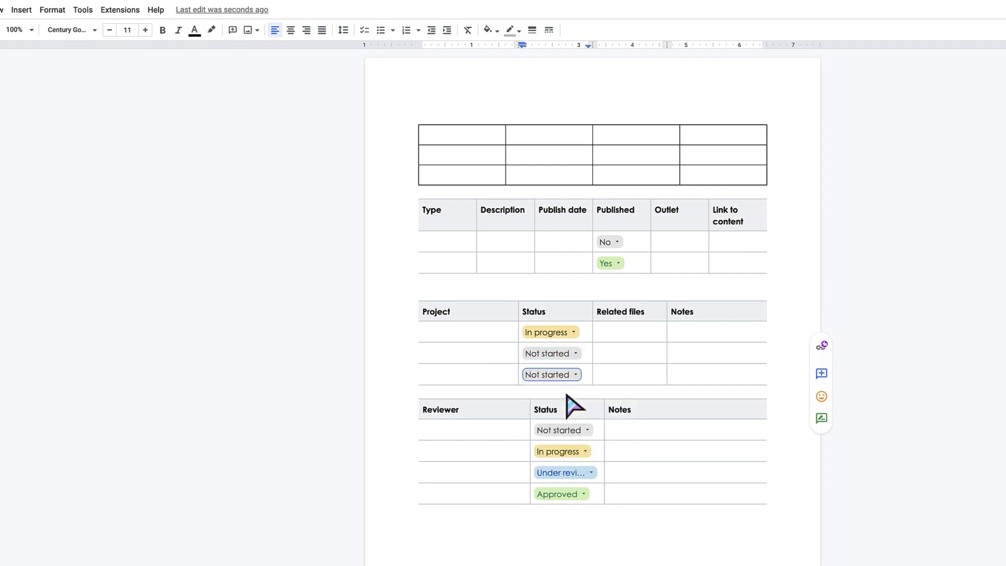
Set the second reviewer status to Not started, view its options unchanged, then move below
left_click(575, 452)
left_click(576, 474)
left_click(572, 453)
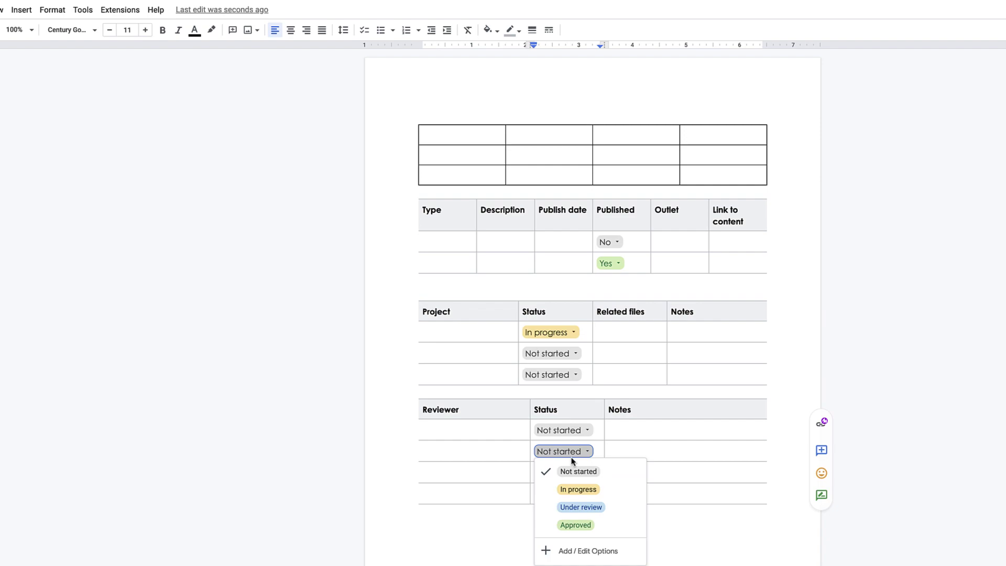
left_click(586, 552)
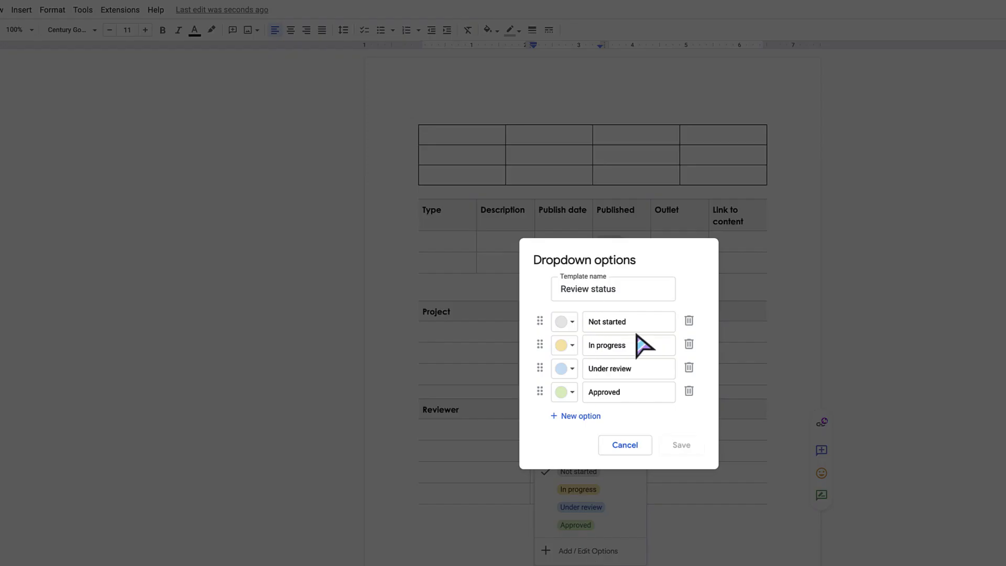
left_click(632, 445)
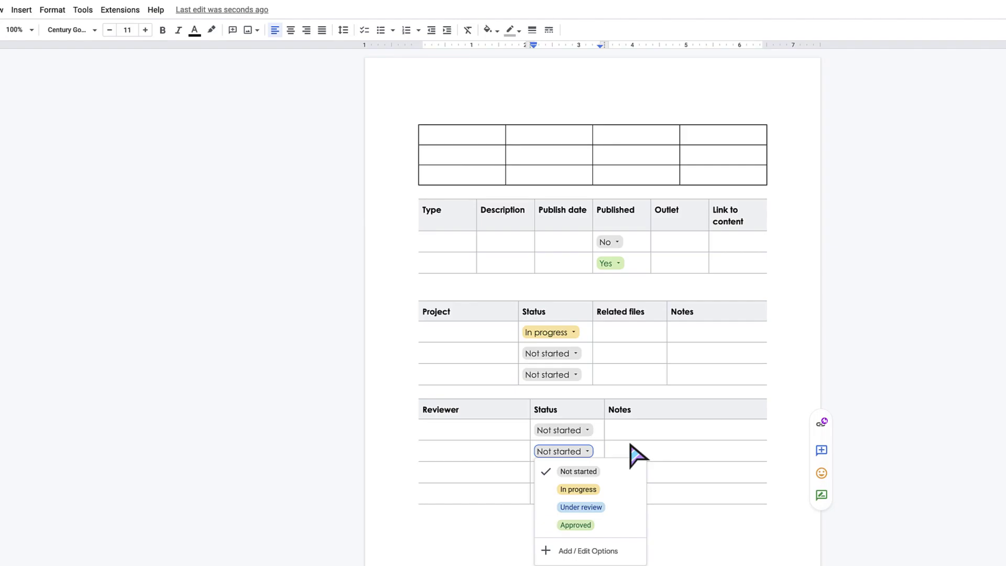
left_click(659, 545)
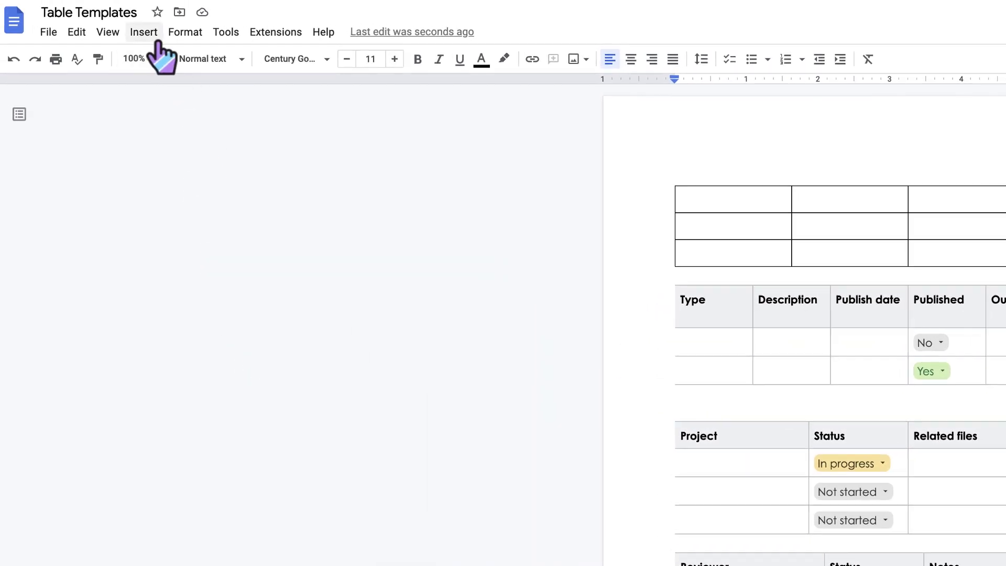
Insert a new dropdown, opening its options prefilled with Configuration 1 and Options 1–4
left_click(156, 41)
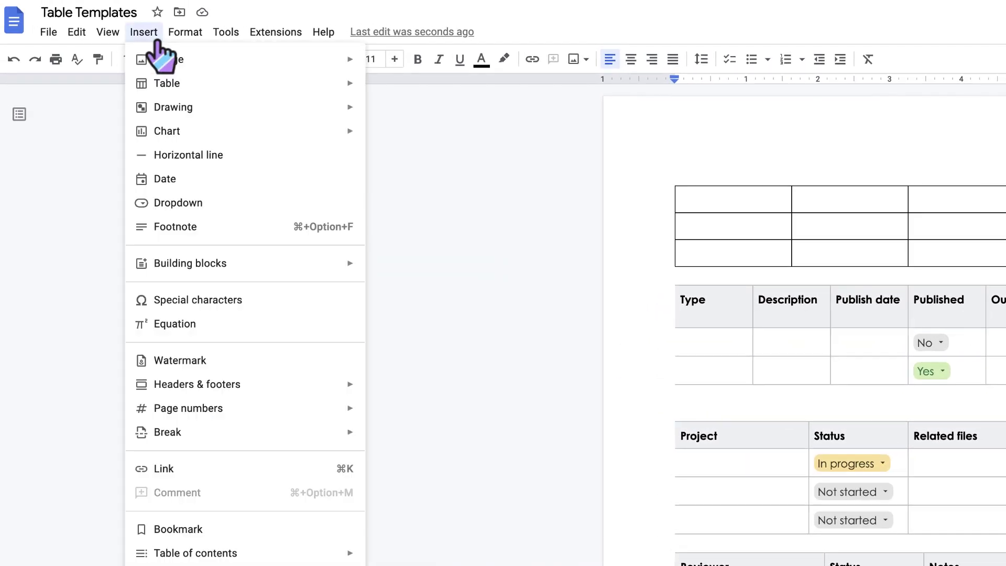
left_click(195, 206)
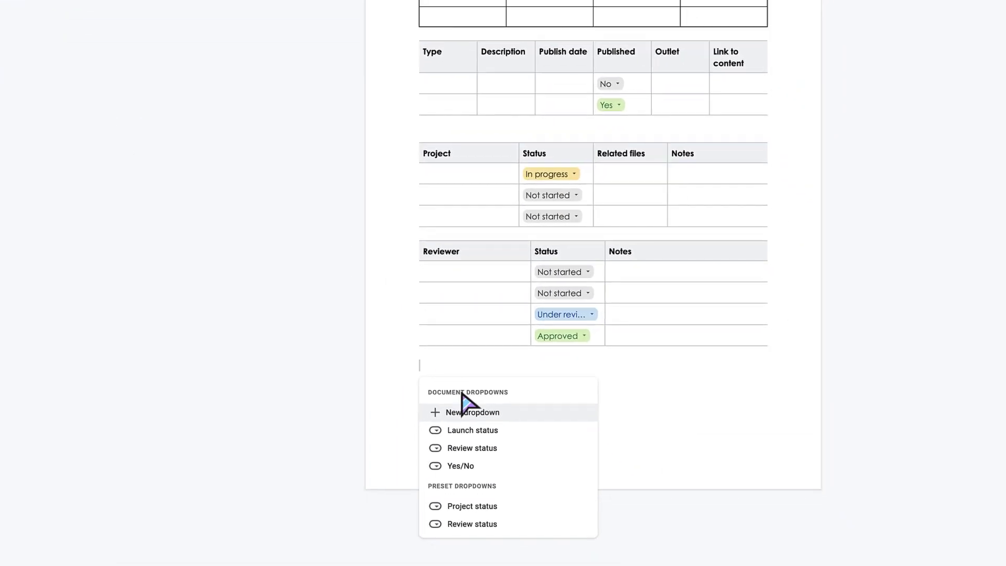
mouse_move(472, 433)
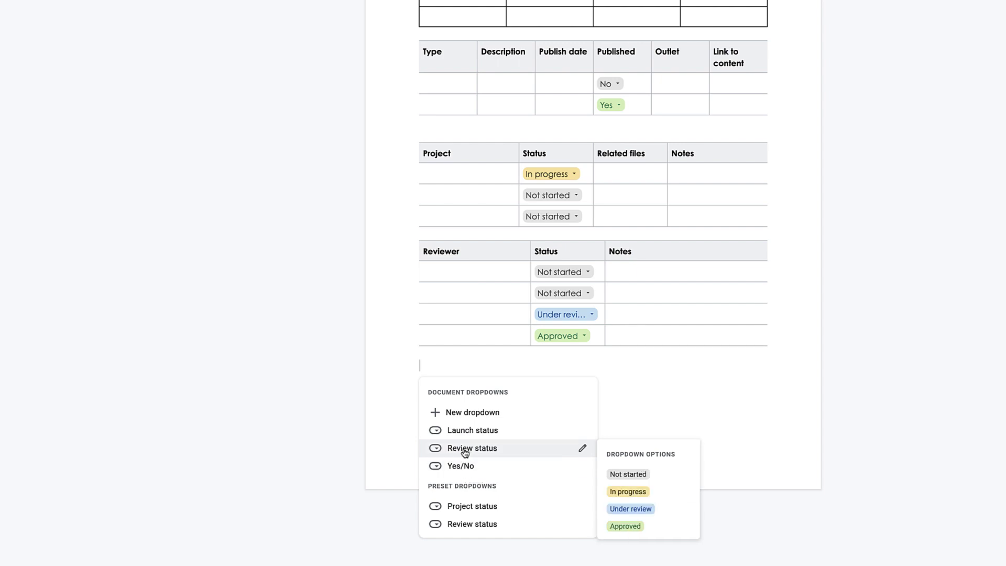
mouse_move(465, 463)
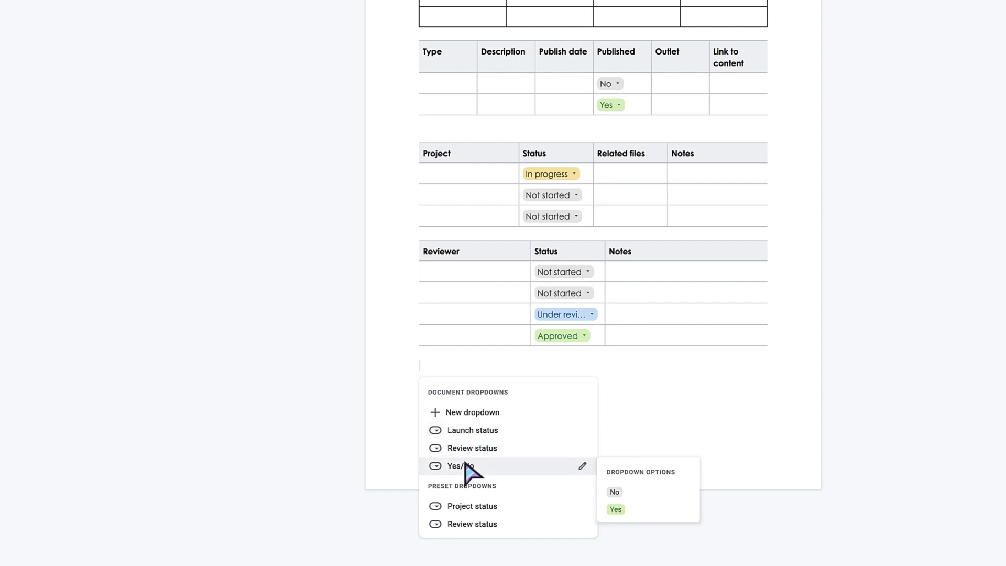
left_click(463, 420)
Name the template 'Class Check In' and colour Option 1 light green, Option 2 pink
double_click(608, 179)
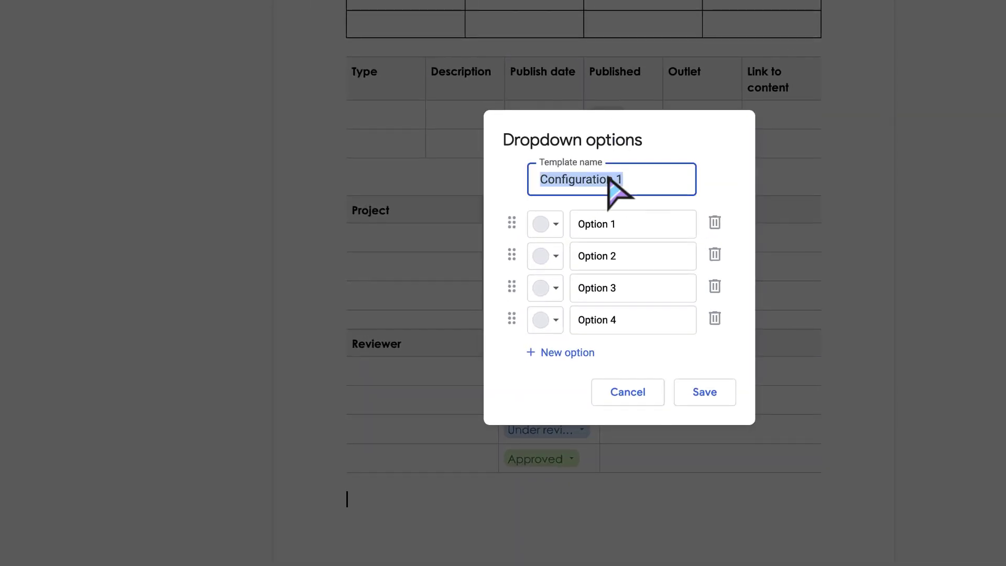
type("Class Che")
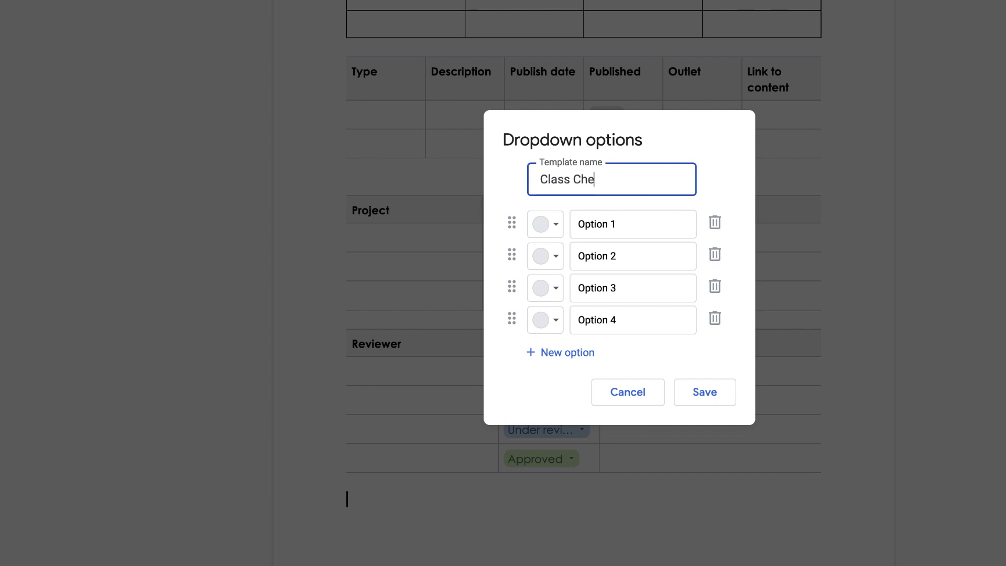
type("ck In")
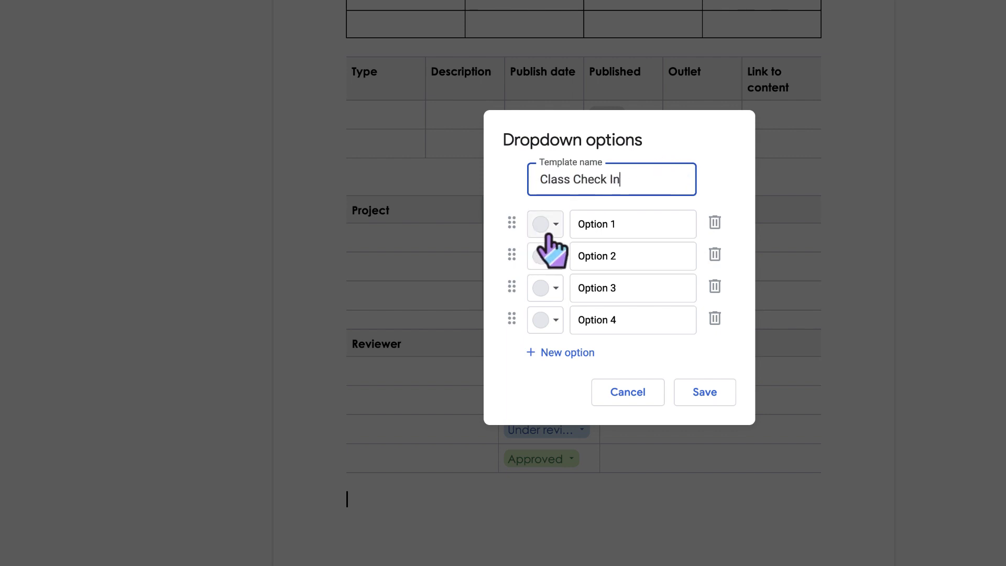
left_click(548, 225)
left_click(654, 280)
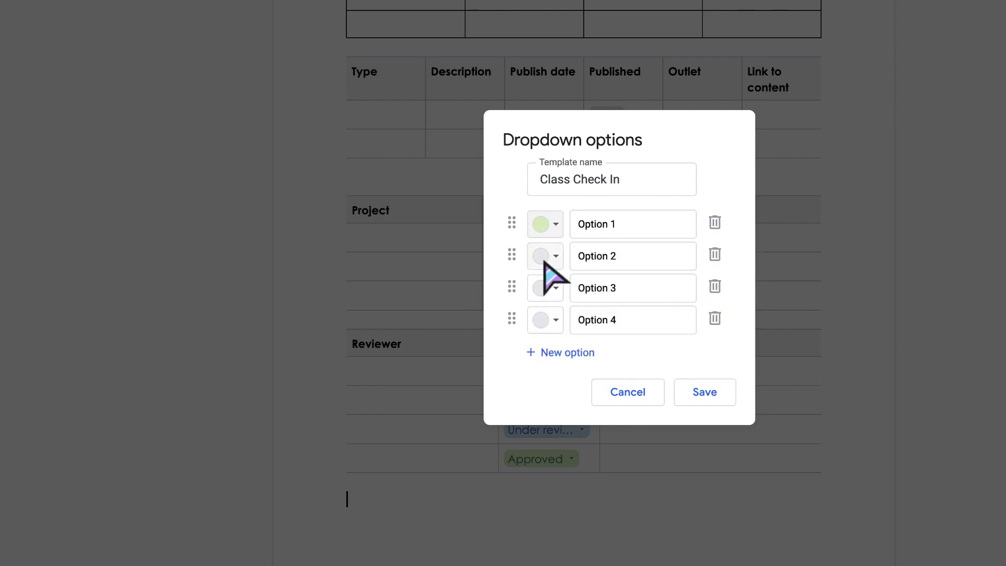
left_click(545, 257)
left_click(578, 312)
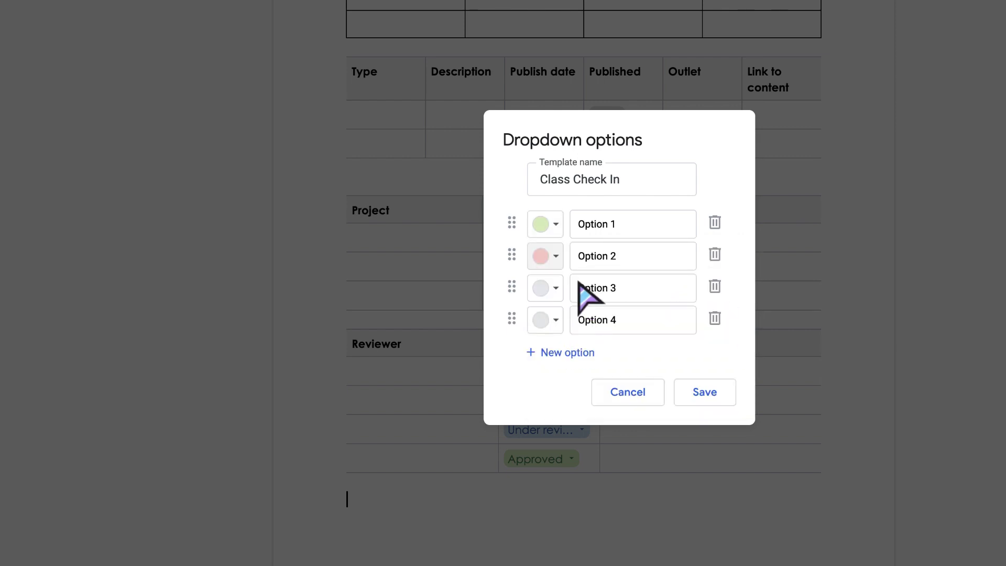
Rename the options to 'All good!' and Needs Help
left_click(622, 225)
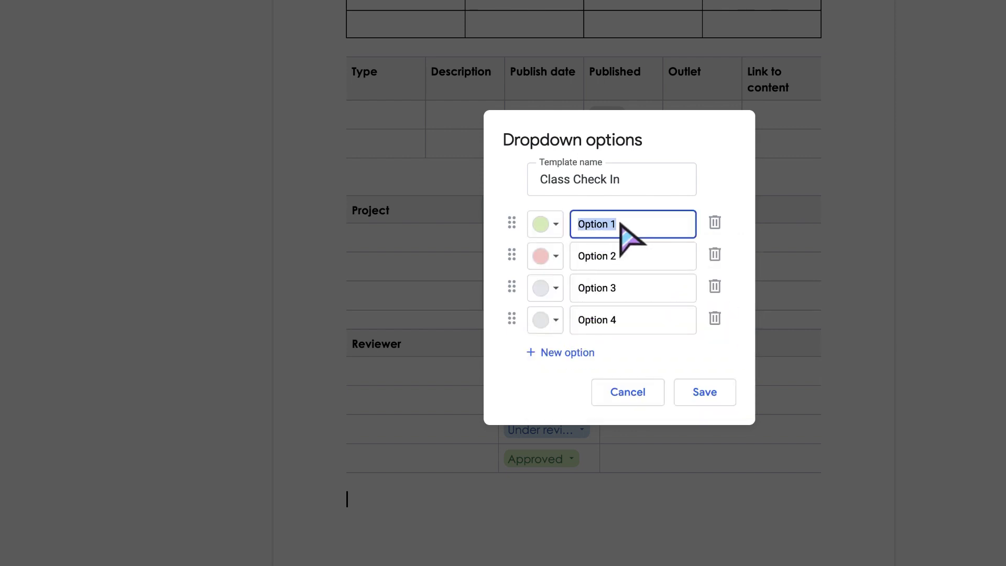
type("All good!")
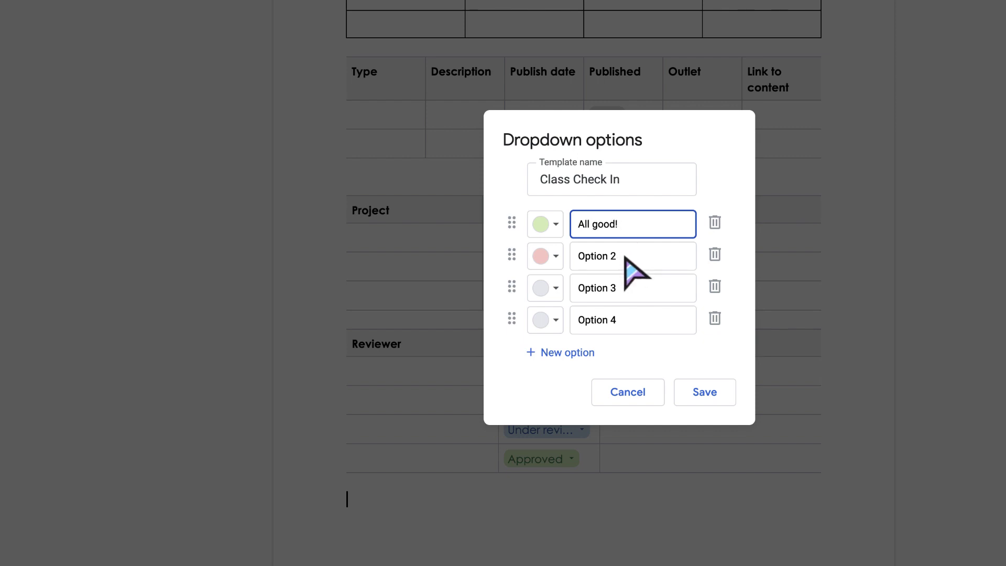
left_click(627, 255)
type("Needs Help")
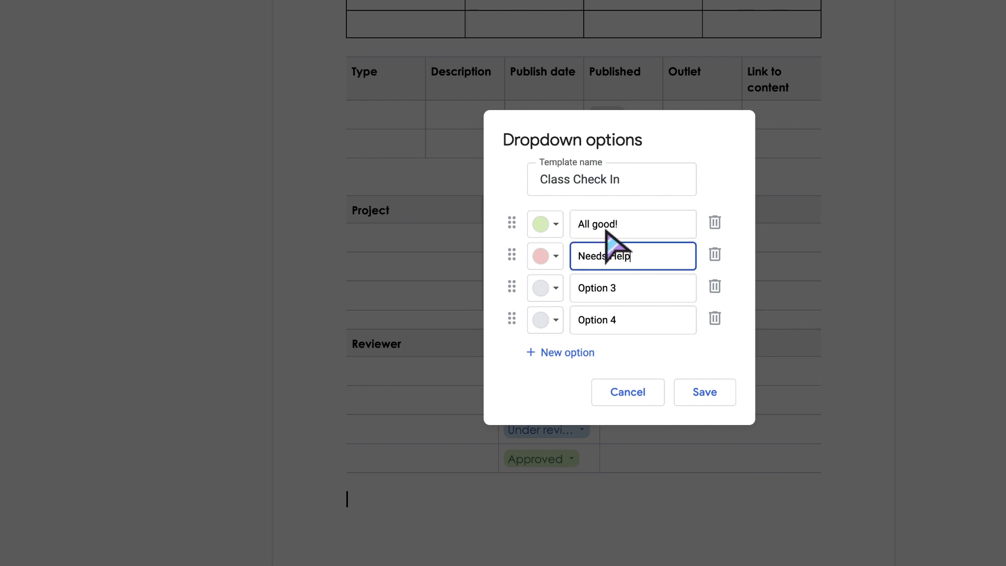
left_click(598, 224)
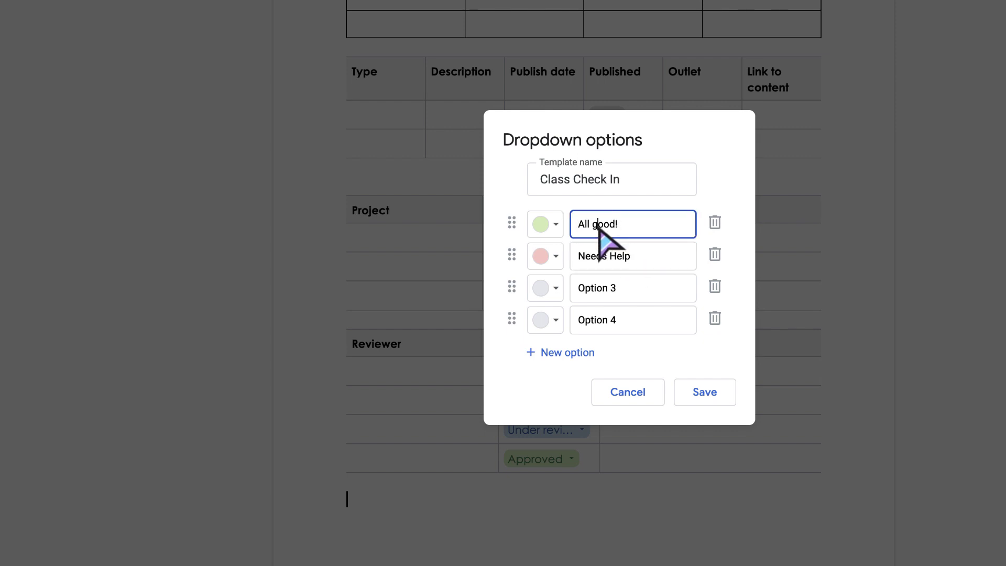
Save the Class Check In dropdown and switch its chip to Needs Help
left_click(708, 399)
left_click(411, 500)
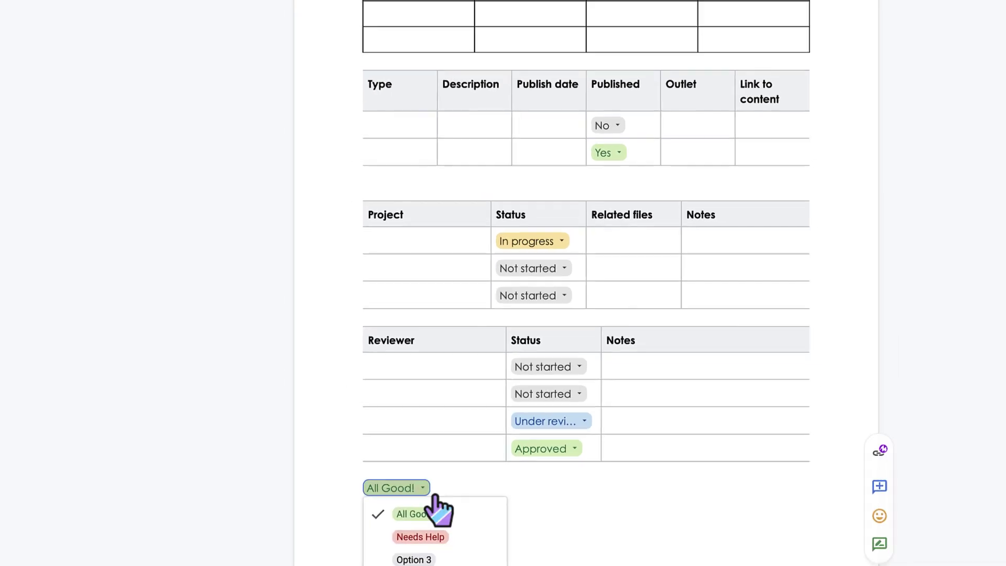
left_click(407, 556)
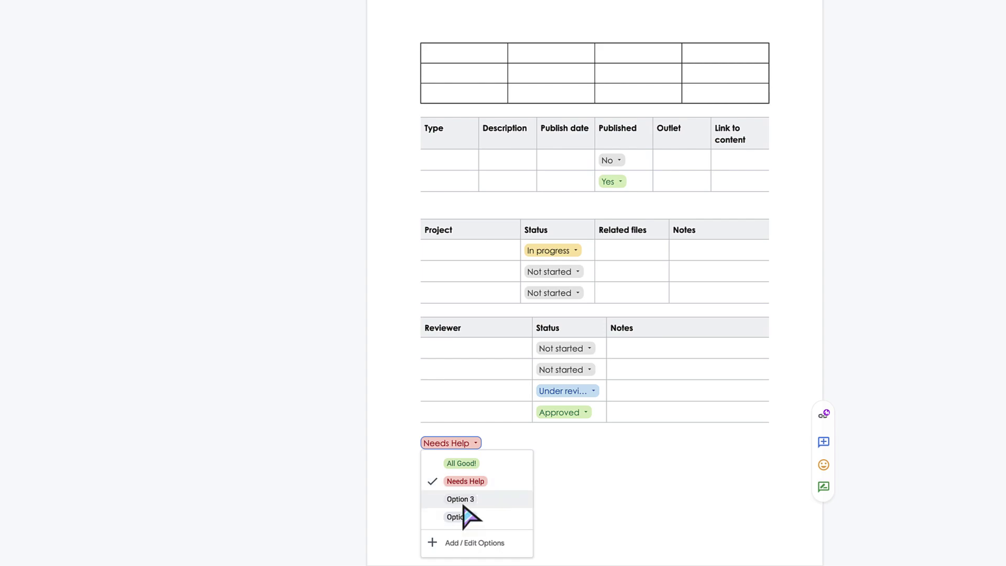
Remove Options 3 and 4, save, and set the chip to All Good!
left_click(473, 544)
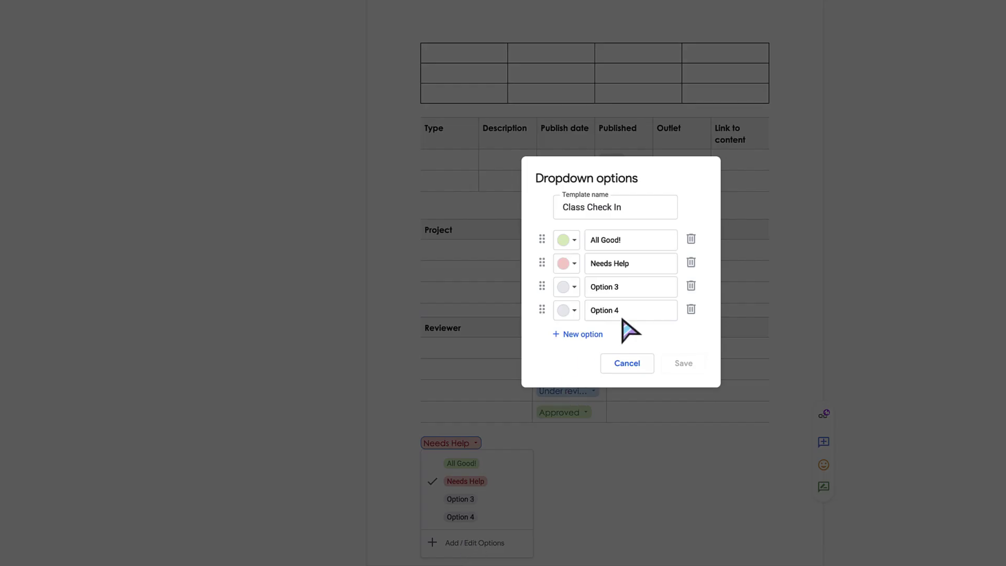
left_click(692, 309)
left_click(691, 286)
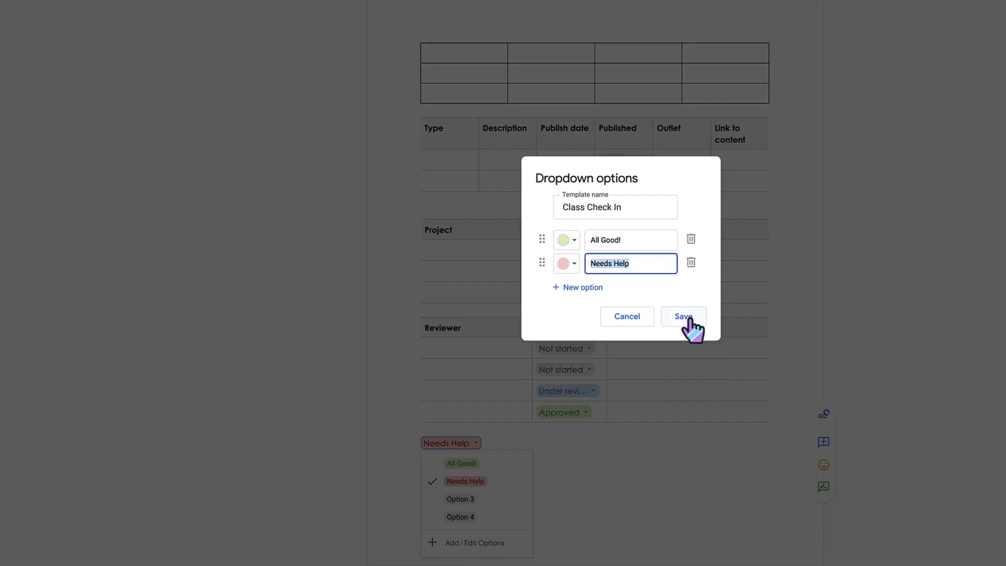
left_click(687, 317)
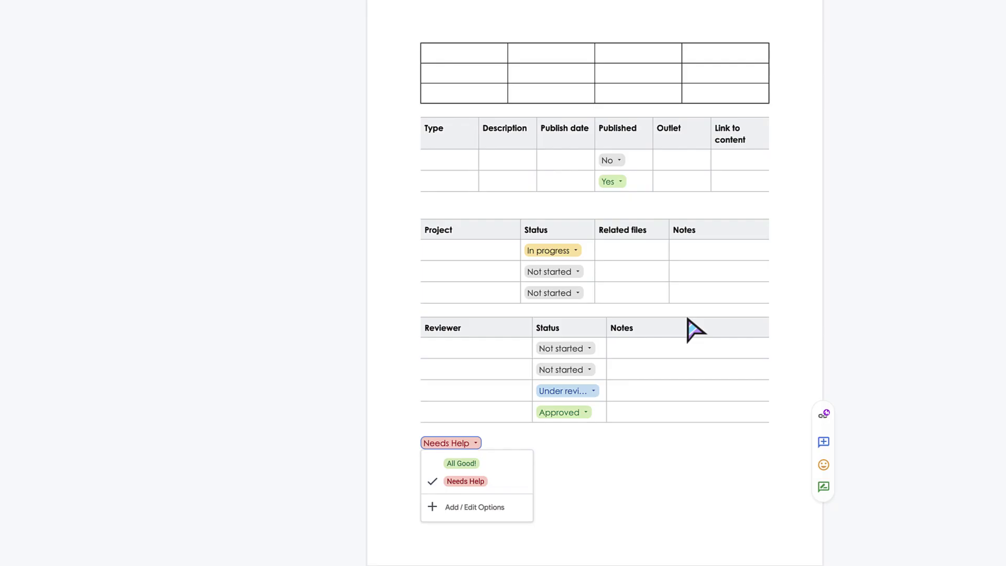
left_click(465, 466)
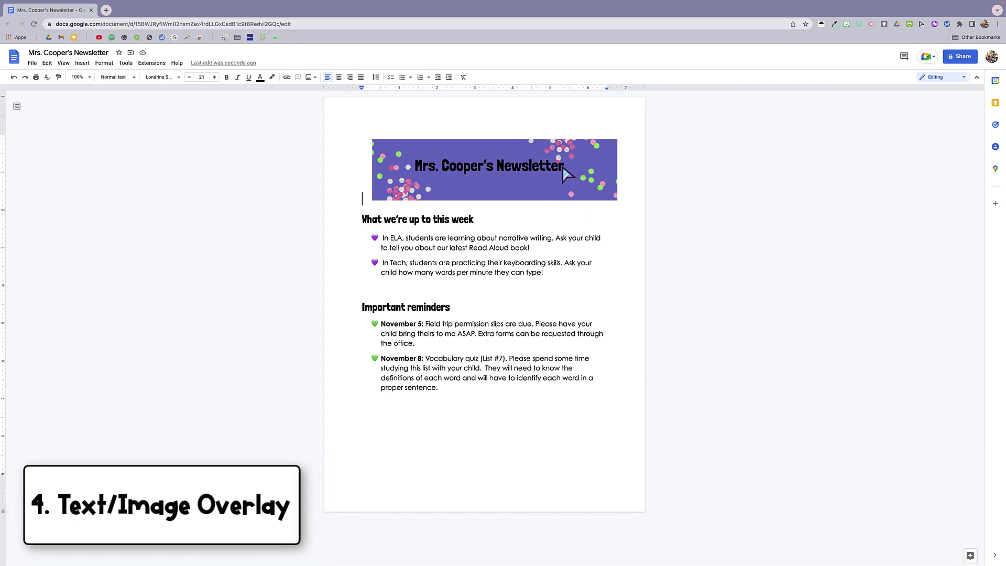
Select the purple confetti banner image to show its wrap options
left_click(589, 150)
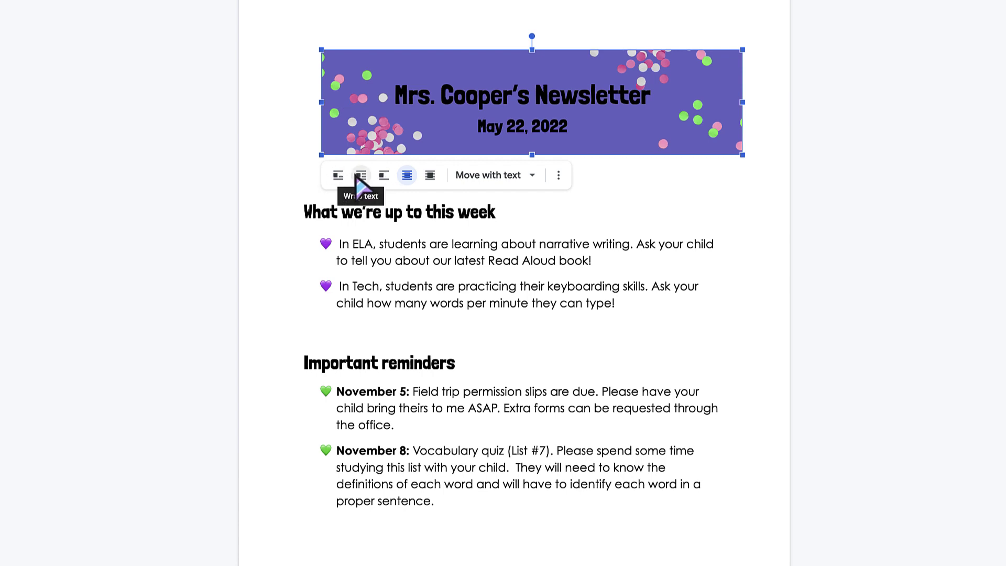
Try the Break text and In line wraps on the banner, dragging it around
left_click(361, 175)
left_click(409, 218)
left_click_drag(439, 147, 584, 238)
left_click_drag(584, 180, 338, 102)
left_click(342, 175)
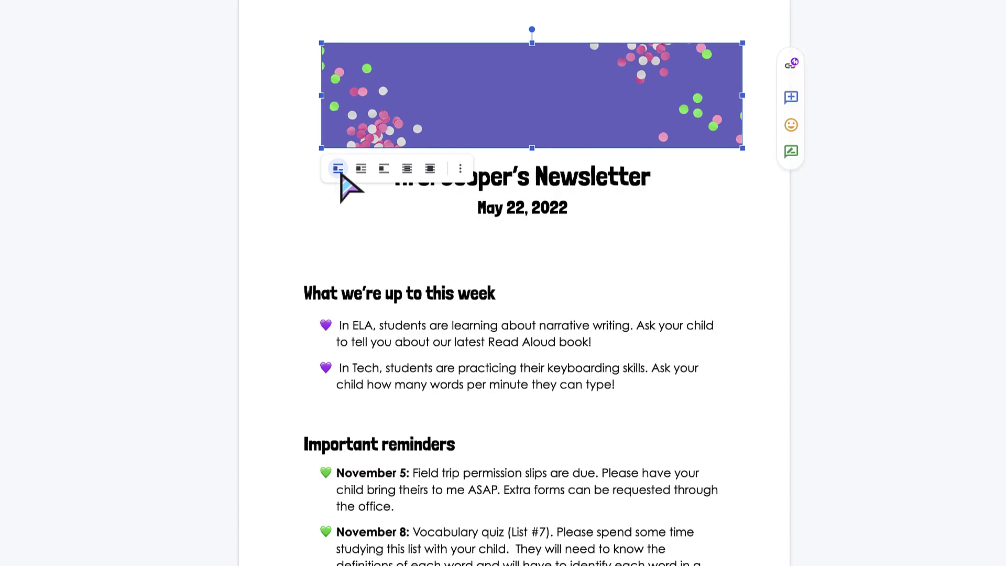
left_click_drag(472, 120, 469, 233)
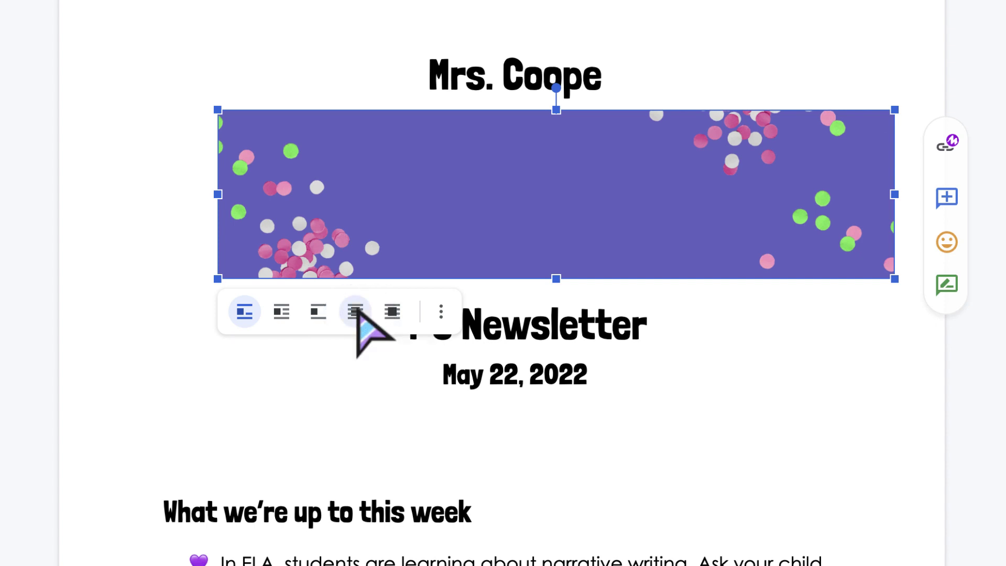
Set the banner behind text, move it up under the title and date, then select the title
left_click(357, 312)
left_click_drag(433, 198, 407, 128)
double_click(488, 88)
triple_click(487, 89)
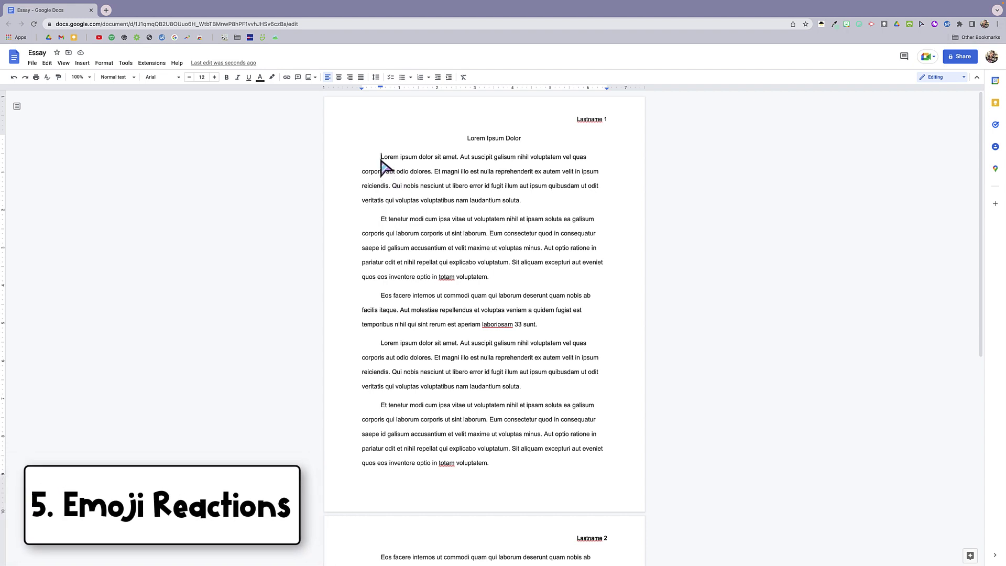
Select the essay's opening sentence, 'Lorem ipsum dolor sit amet.'
left_click_drag(381, 161, 452, 161)
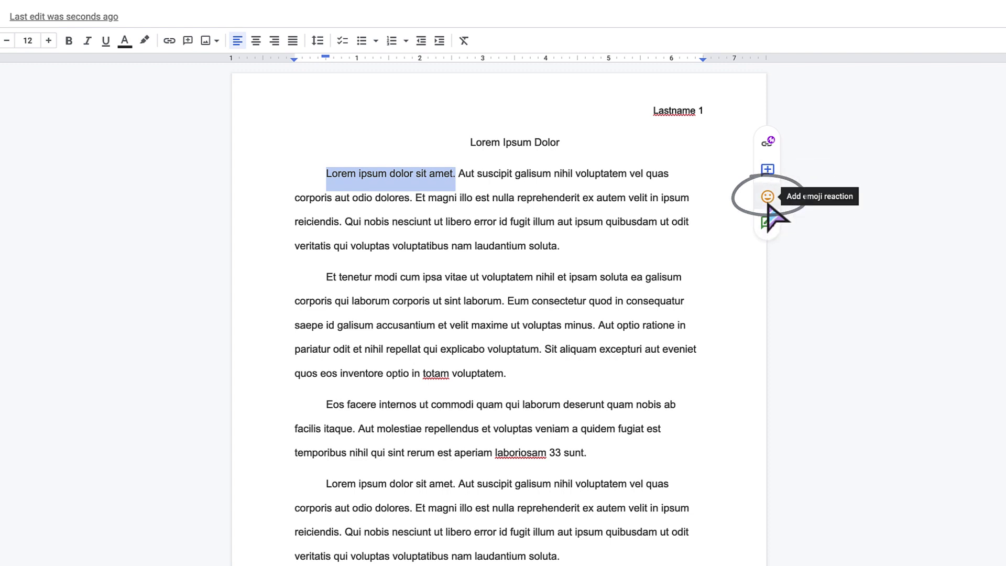
React to the opening sentence with a party popper emoji, then select the Aut optio ratione sentence
left_click(768, 197)
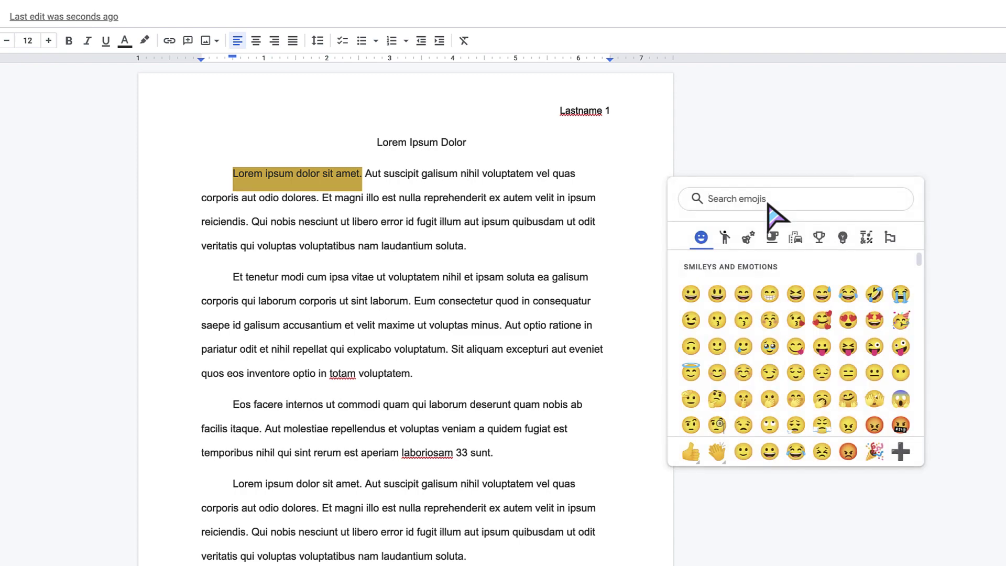
scroll(800, 363, "down", 1)
scroll(800, 373, "down", 5)
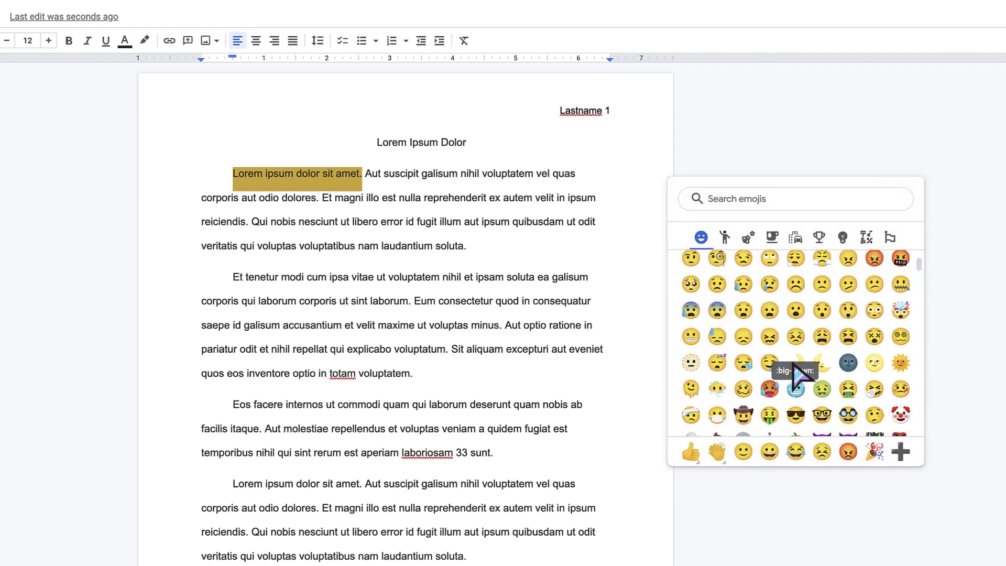
scroll(800, 374, "down", 3)
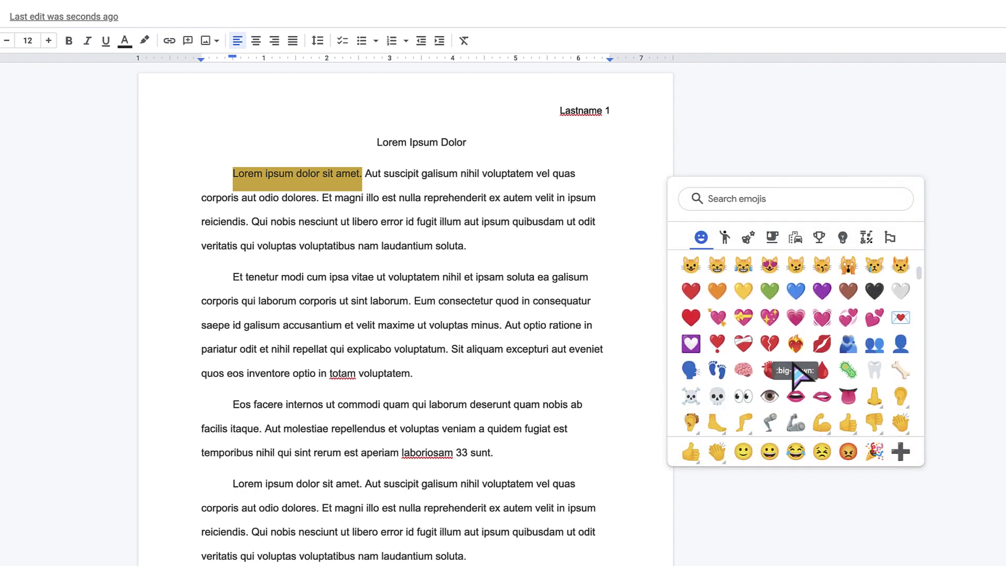
left_click(873, 452)
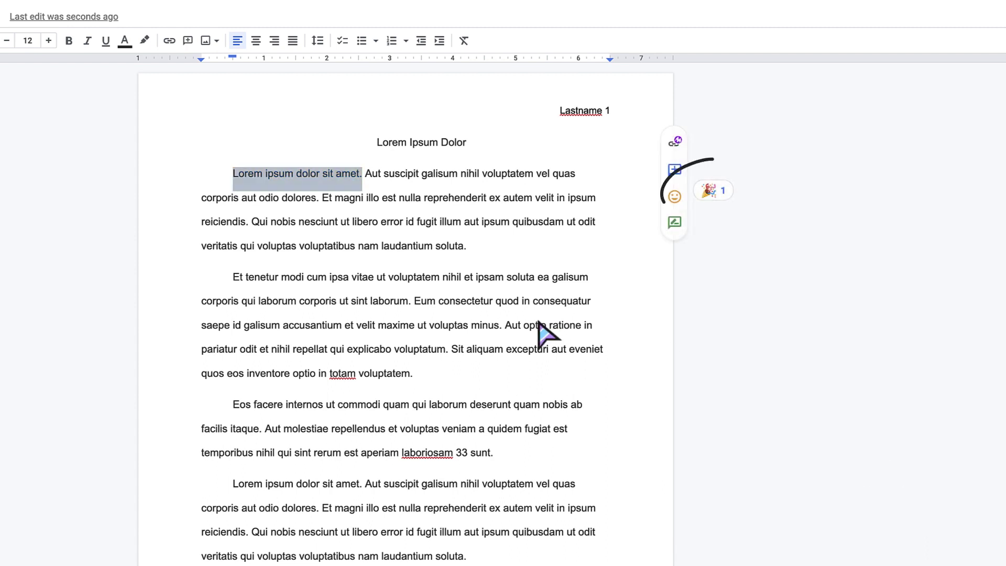
left_click(507, 332)
left_click_drag(509, 332, 452, 351)
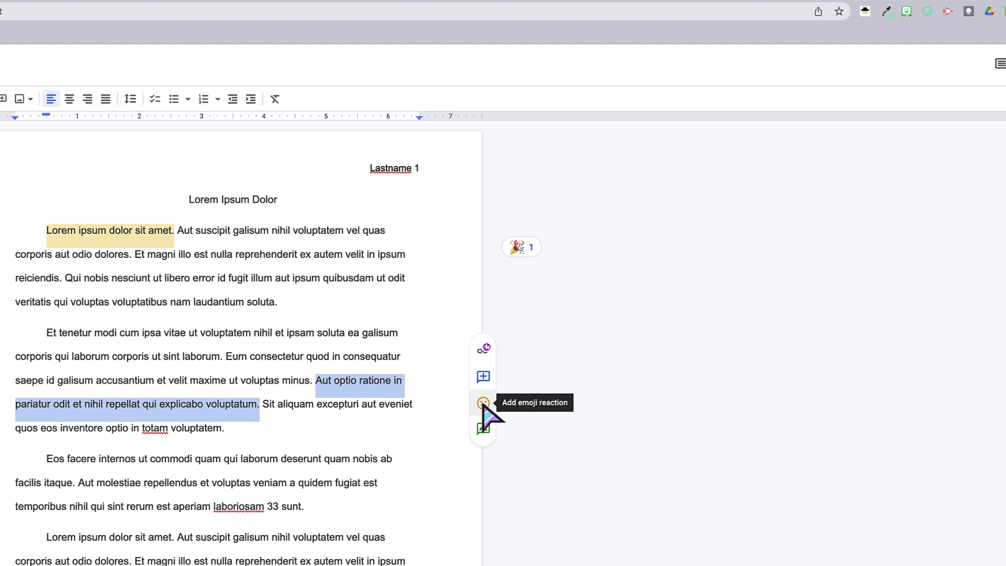
Search JoyPixels for 'THUMBS UP' and copy the thumbs up emoji
left_click(928, 11)
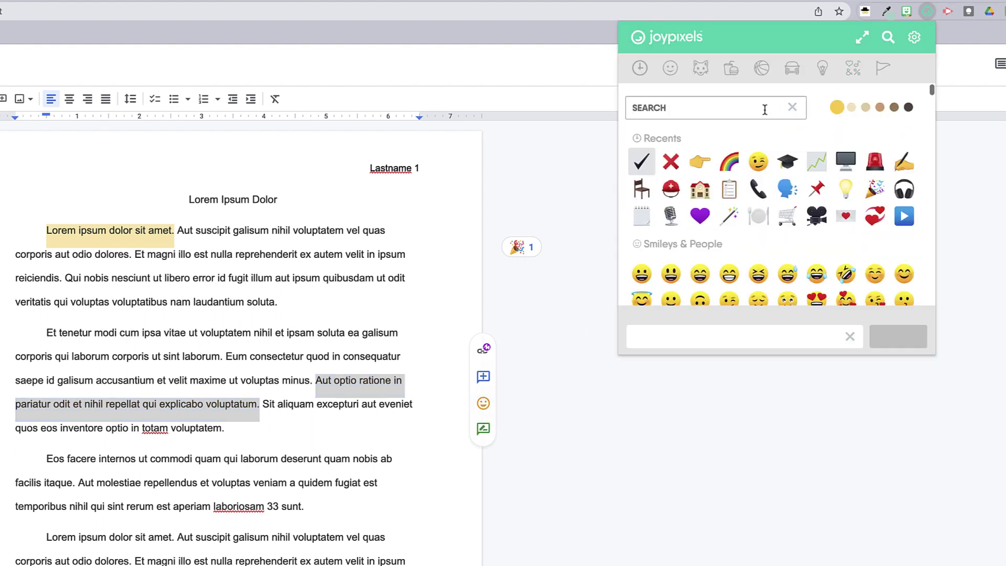
type("TJU")
type("HUMBS UP")
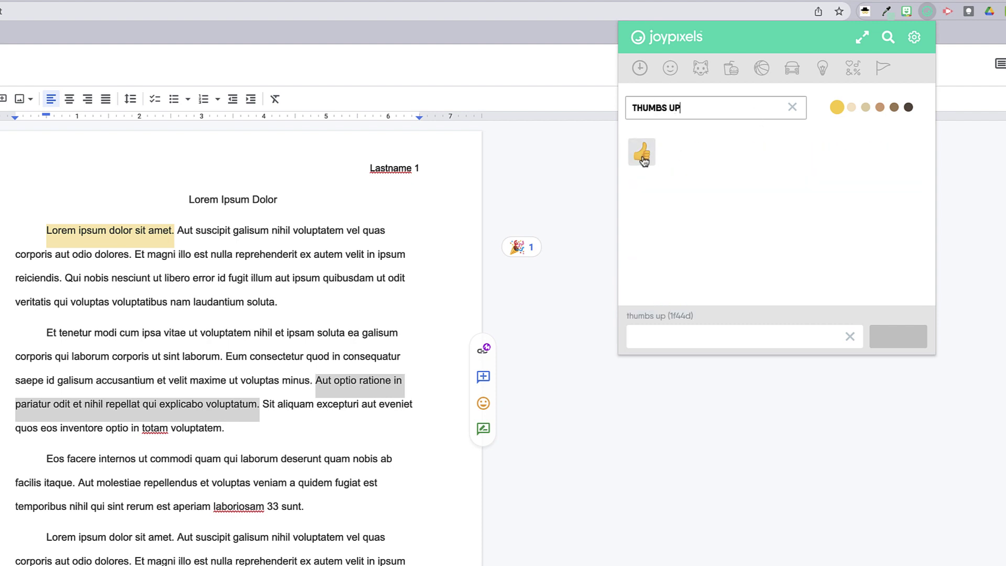
left_click(642, 154)
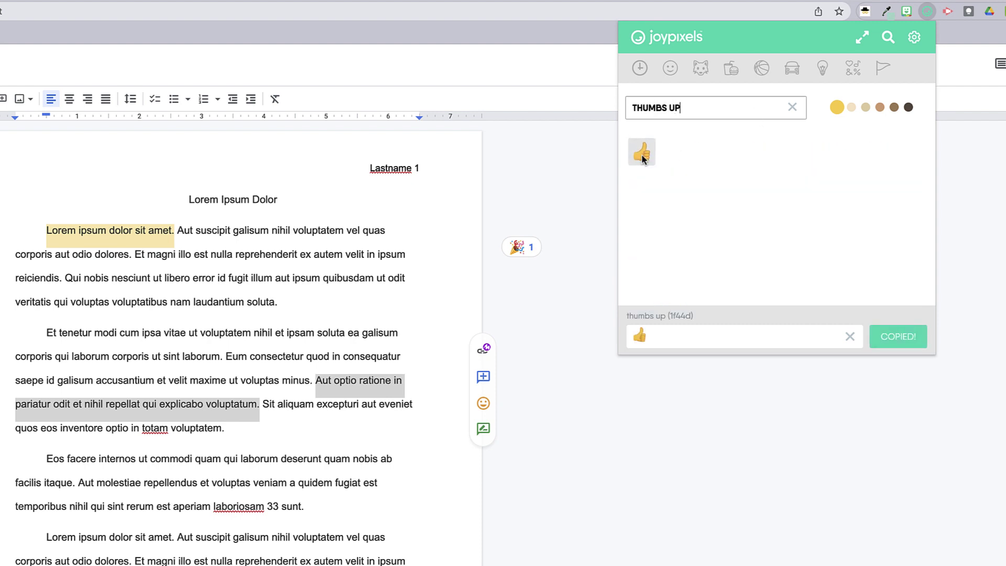
left_click(483, 377)
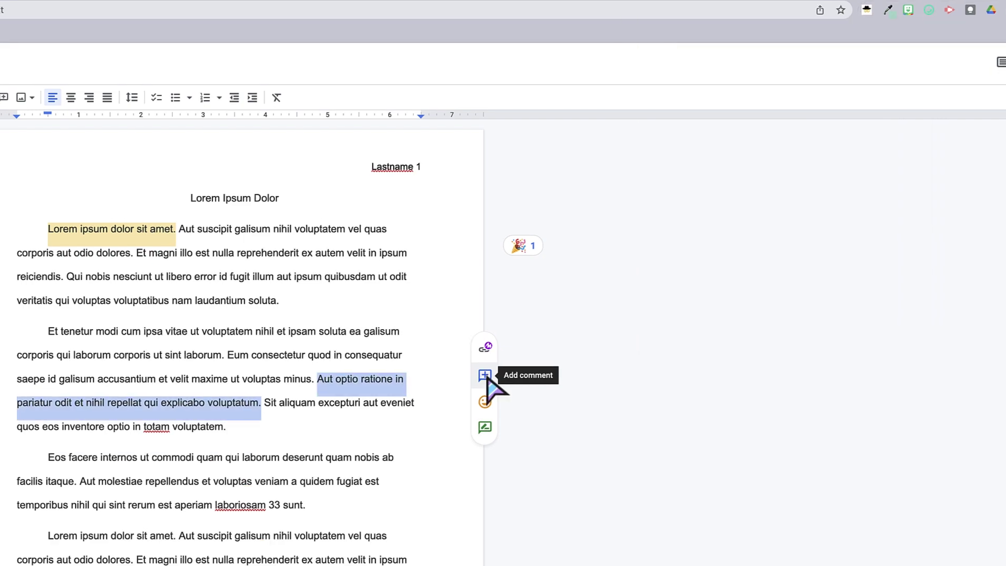
Reselect the Aut optio ratione sentence and give it a thumbs up reaction
left_click(420, 408)
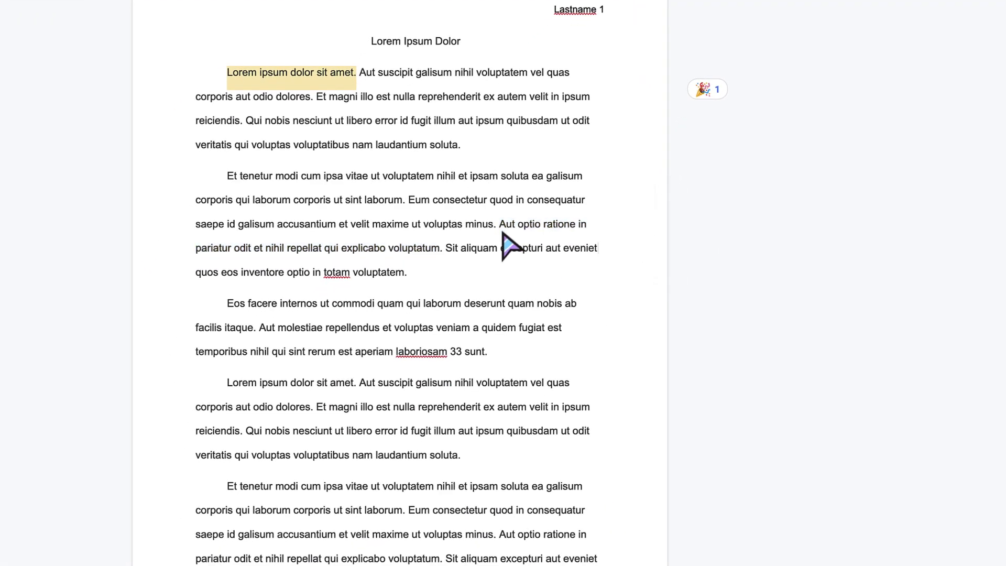
left_click_drag(499, 223, 442, 251)
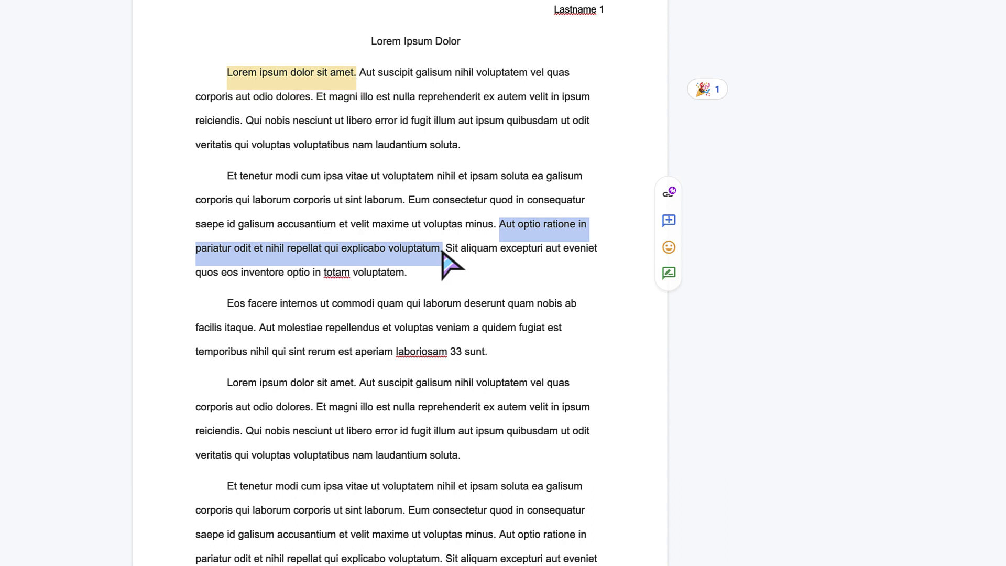
left_click(668, 247)
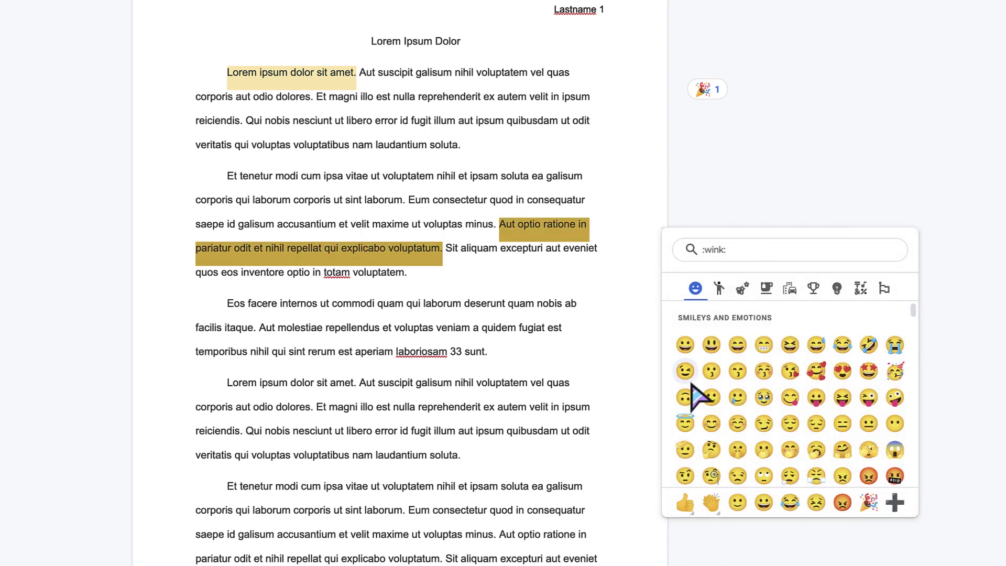
left_click(686, 503)
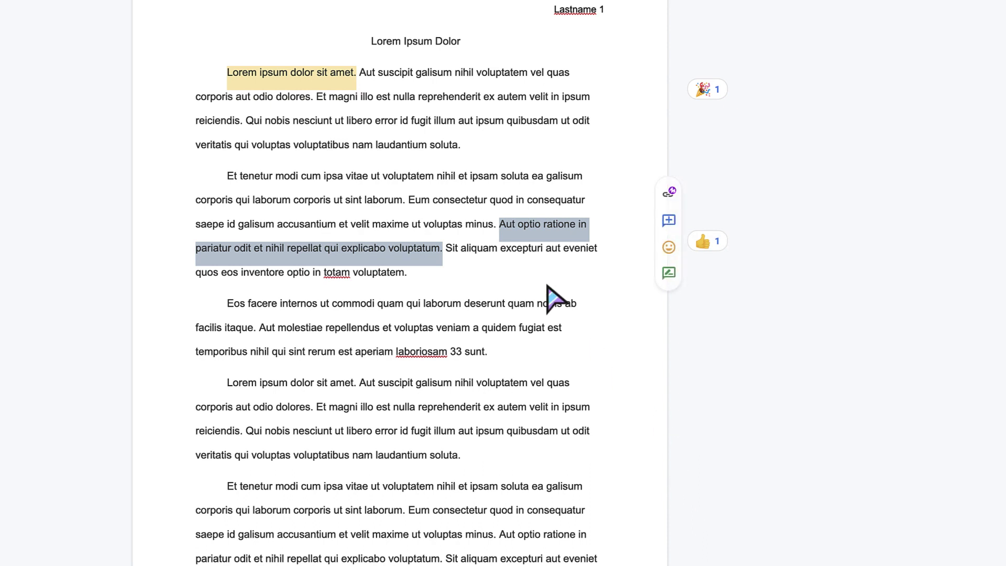
left_click(540, 265)
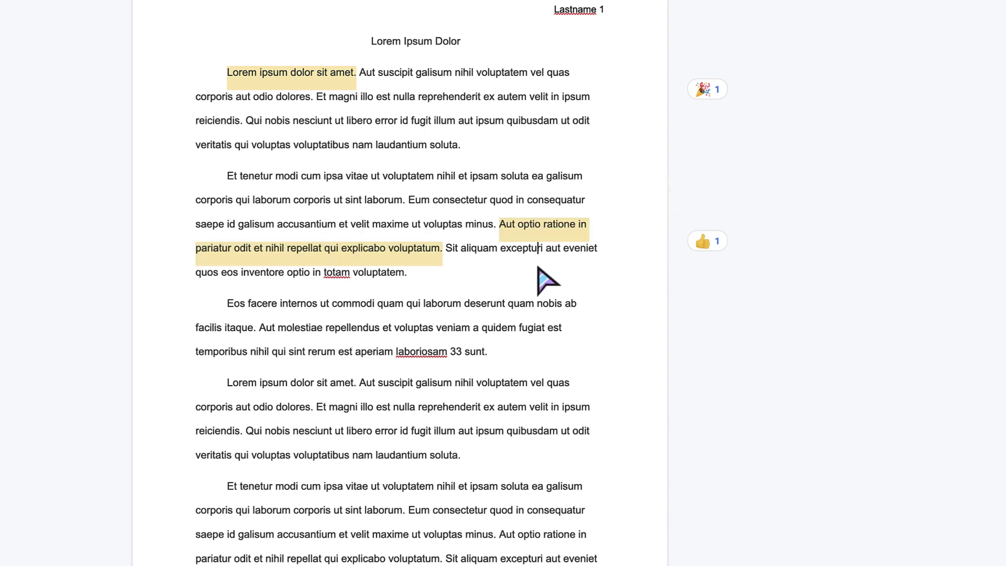